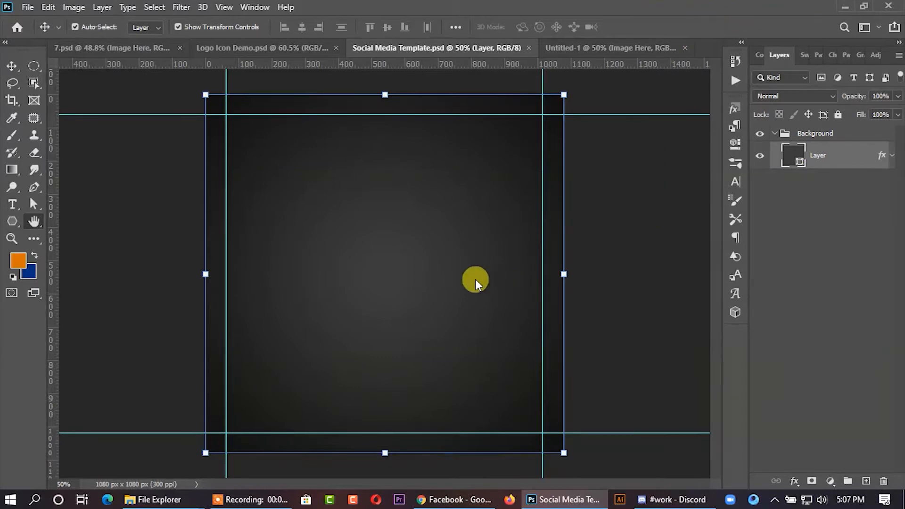
# Step: Examine the background layer's gradient overlay and its color stops
pyautogui.click(415, 243)
pyautogui.click(595, 125)
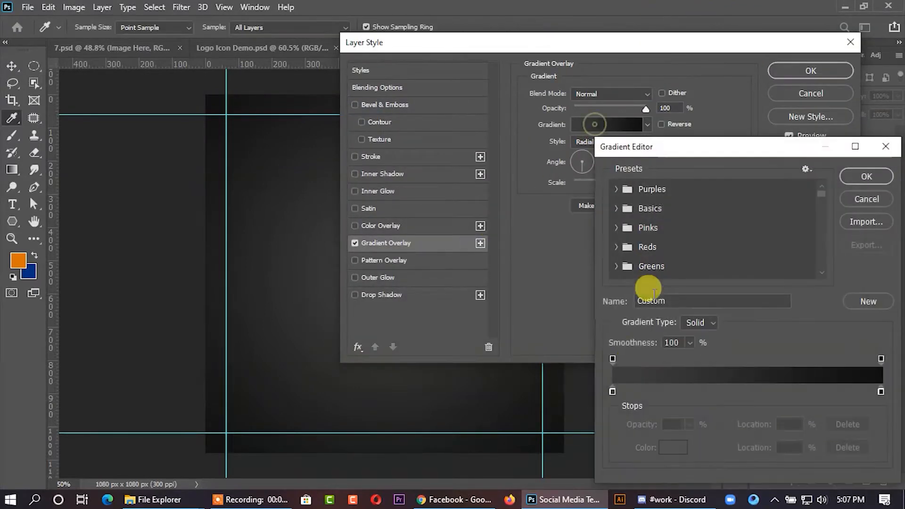
pyautogui.doubleClick(613, 391)
pyautogui.click(865, 267)
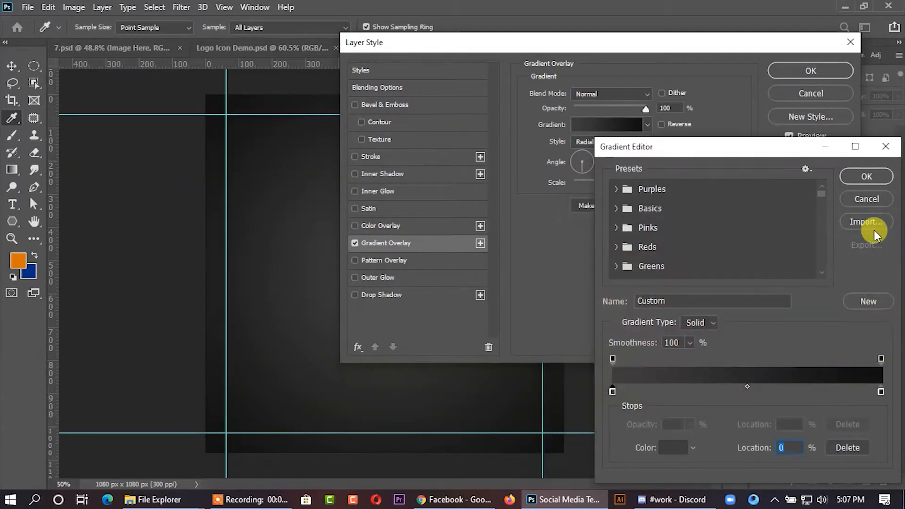
pyautogui.click(867, 199)
pyautogui.click(811, 71)
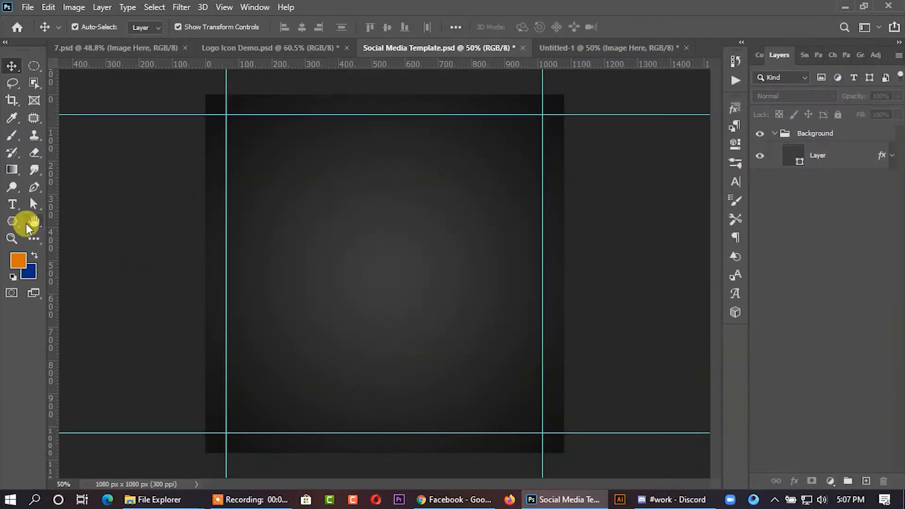
# Step: Draw an orange circle about 564 px across over the lower-right corner of the canvas with the Ellipse tool
pyautogui.click(12, 221)
pyautogui.click(47, 248)
pyautogui.moveTo(398, 321); pyautogui.dragTo(610, 475)
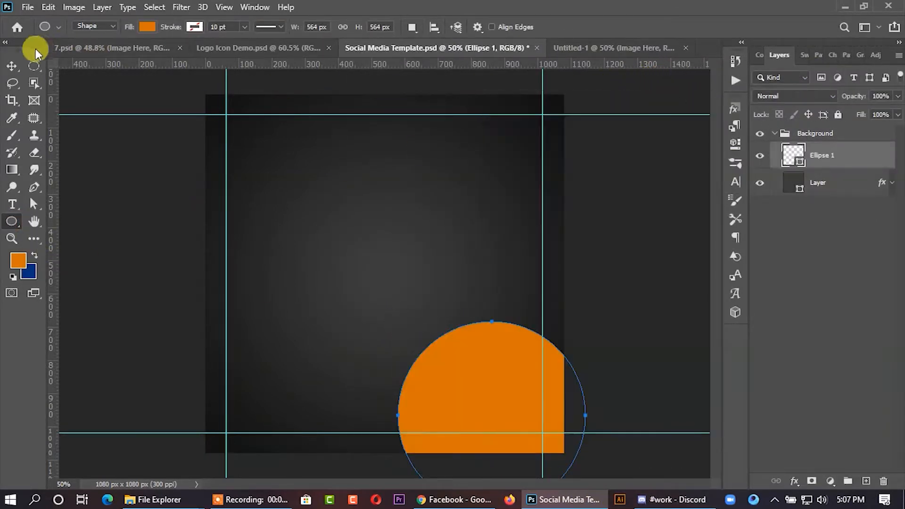
pyautogui.click(13, 65)
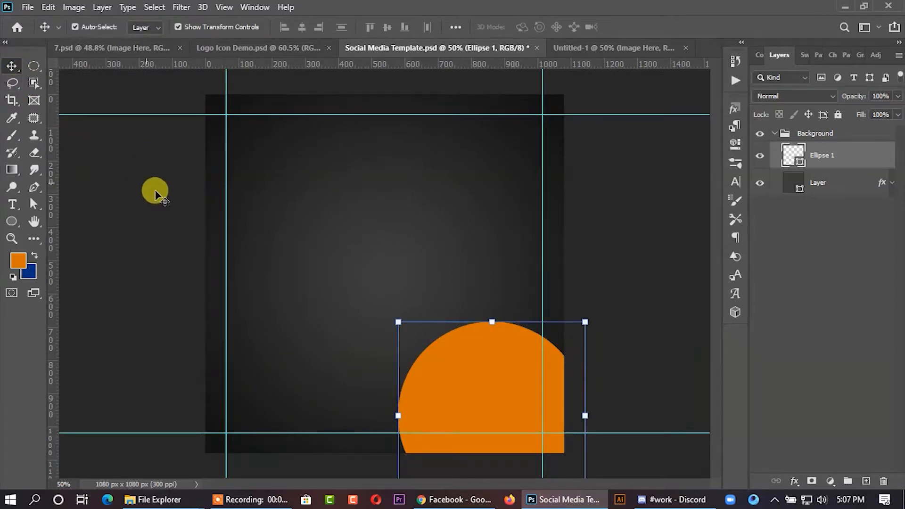
# Step: Change the circle's fill color to bright yellow ffd200
pyautogui.doubleClick(796, 154)
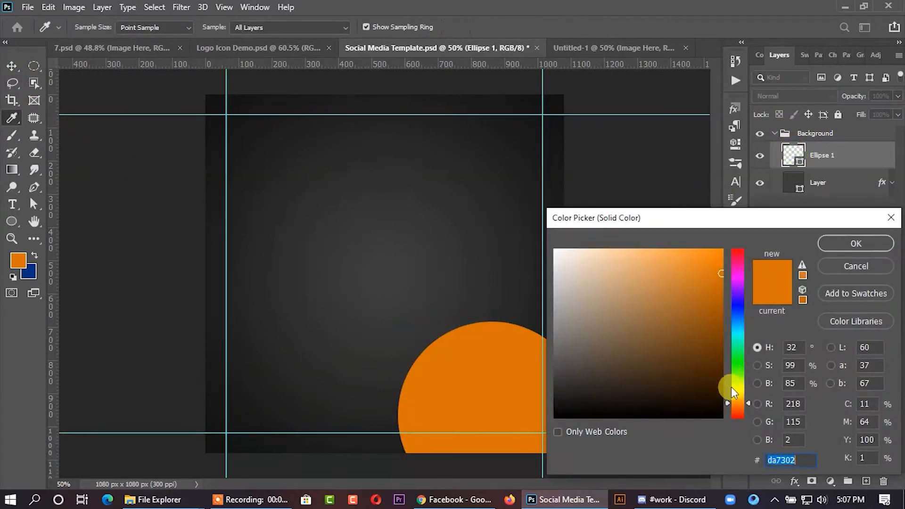
pyautogui.moveTo(721, 266)
pyautogui.mouseDown()
pyautogui.moveTo(707, 222)
pyautogui.moveTo(718, 252)
pyautogui.mouseUp()
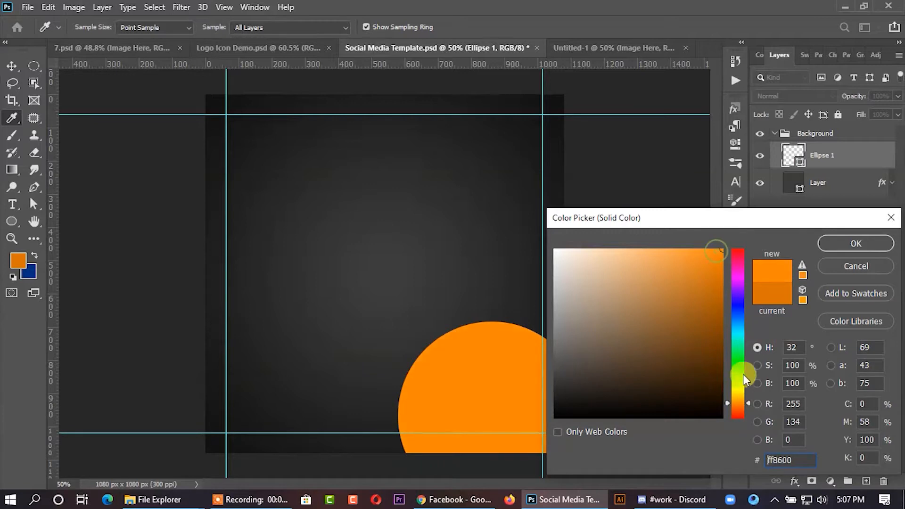
pyautogui.moveTo(747, 404); pyautogui.dragTo(749, 397)
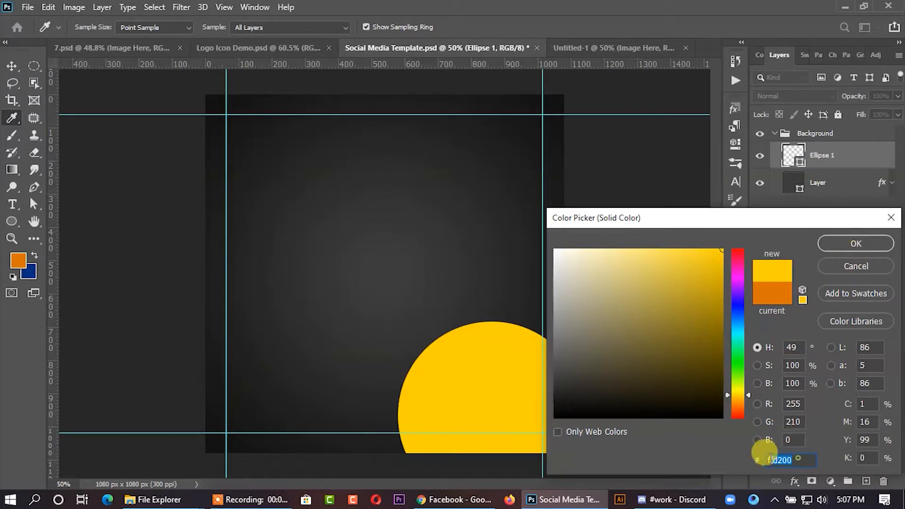
pyautogui.click(853, 243)
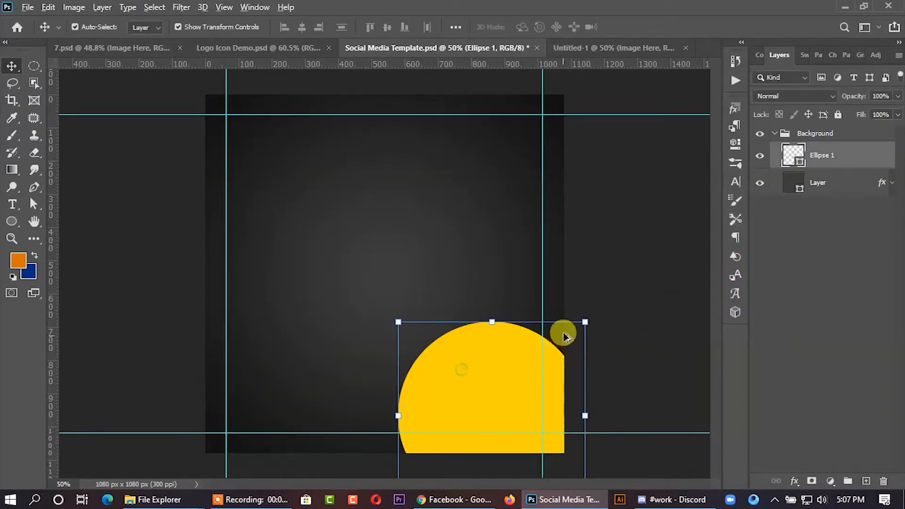
# Step: Enlarge the yellow circle from its center to about 1196 px across
pyautogui.hotkey('ctrl', 't')
pyautogui.moveTo(584, 319); pyautogui.dragTo(684, 213)
pyautogui.click(657, 27)
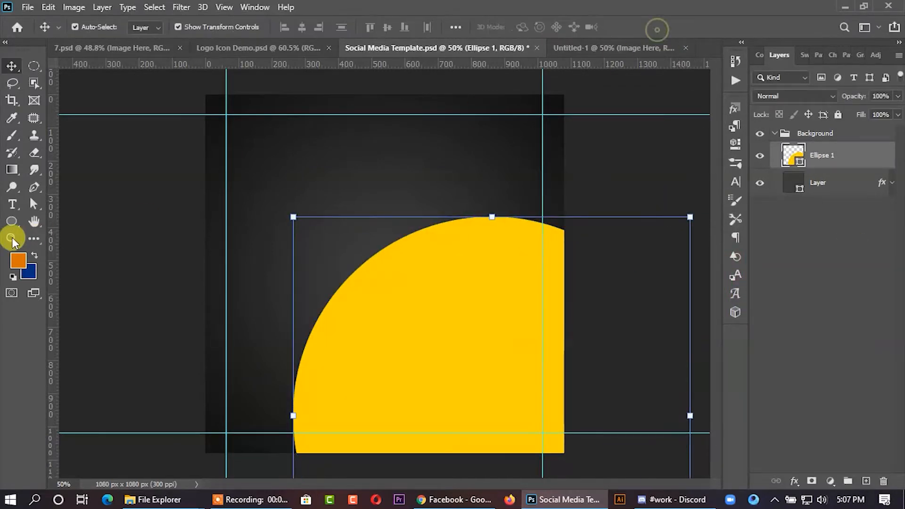
# Step: Turn the circle into a ring with no fill and a solid yellow stroke 50 pt wide
pyautogui.click(33, 204)
pyautogui.click(200, 26)
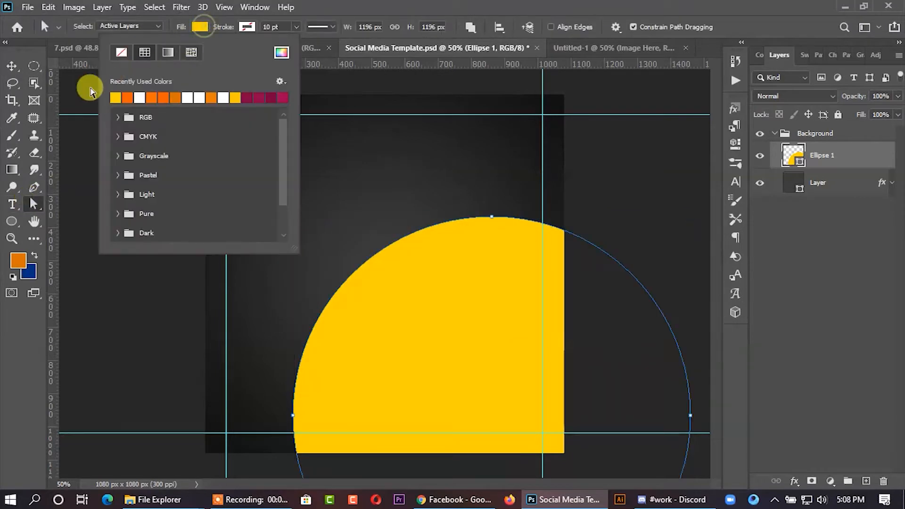
pyautogui.click(121, 50)
pyautogui.click(245, 27)
pyautogui.click(163, 98)
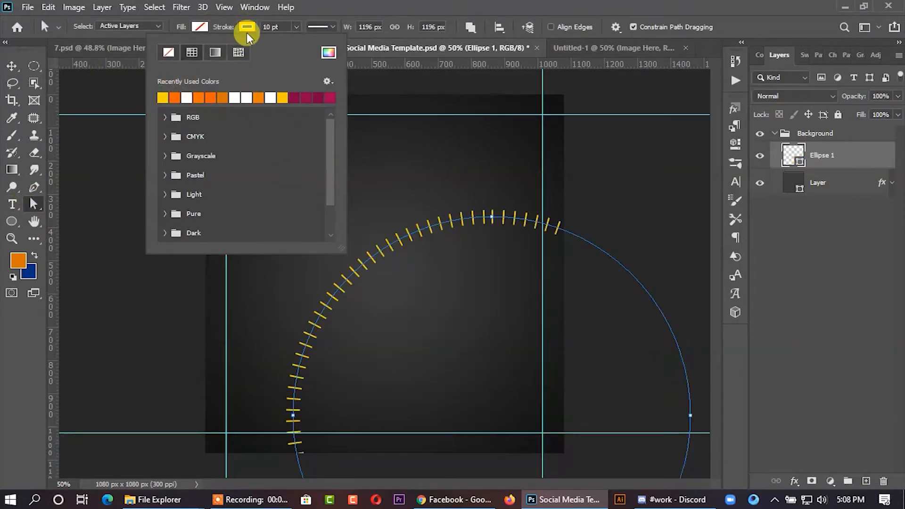
pyautogui.click(321, 27)
pyautogui.click(307, 71)
pyautogui.click(268, 27)
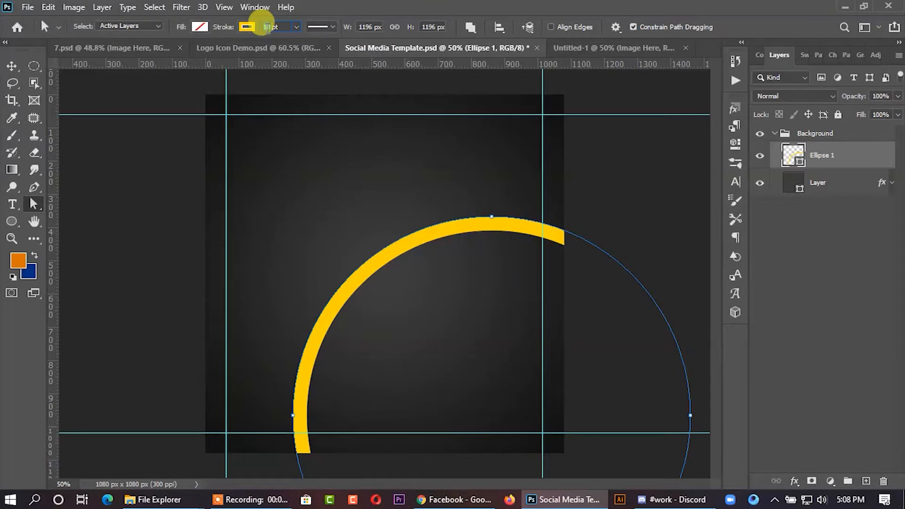
pyautogui.write('50')
pyautogui.press('Return')
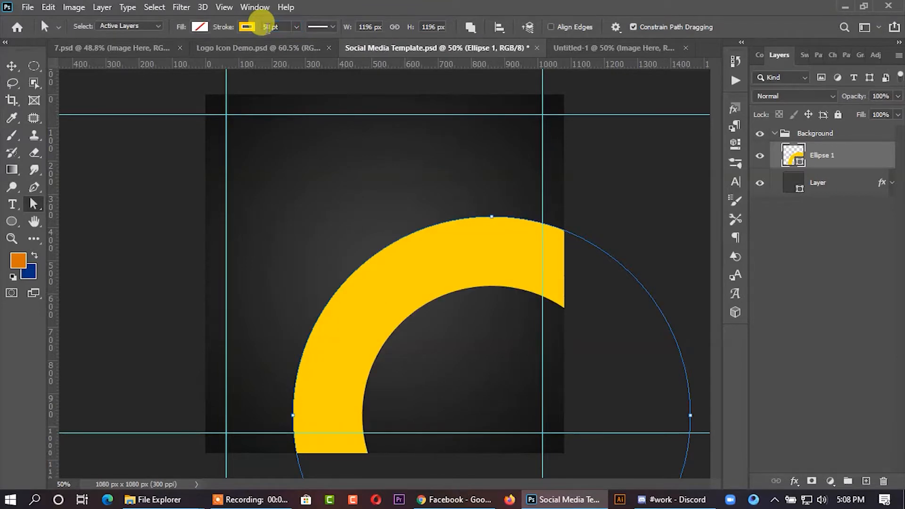
# Step: Shrink the ring to about 948 px across and reduce its stroke width to 41 pt
pyautogui.hotkey('ctrl', 't')
pyautogui.moveTo(689, 215); pyautogui.dragTo(677, 278)
pyautogui.click(657, 27)
pyautogui.click(33, 204)
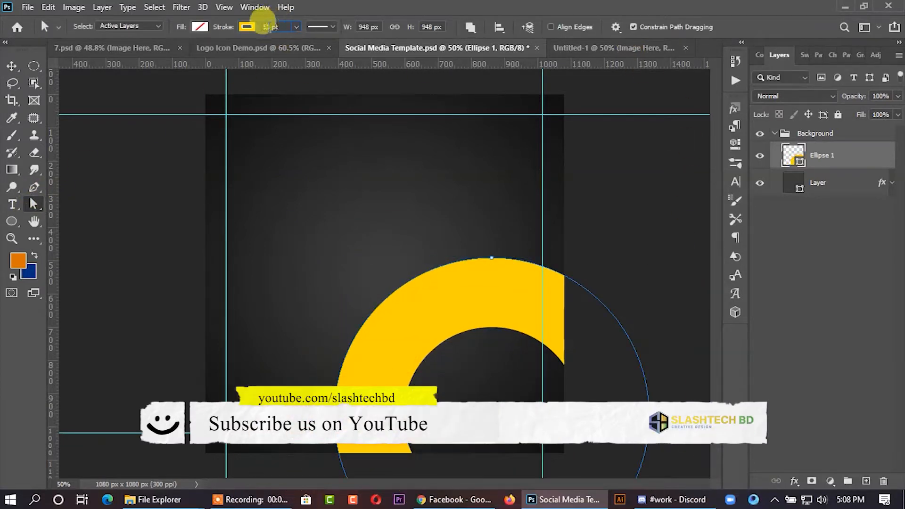
pyautogui.click(266, 27)
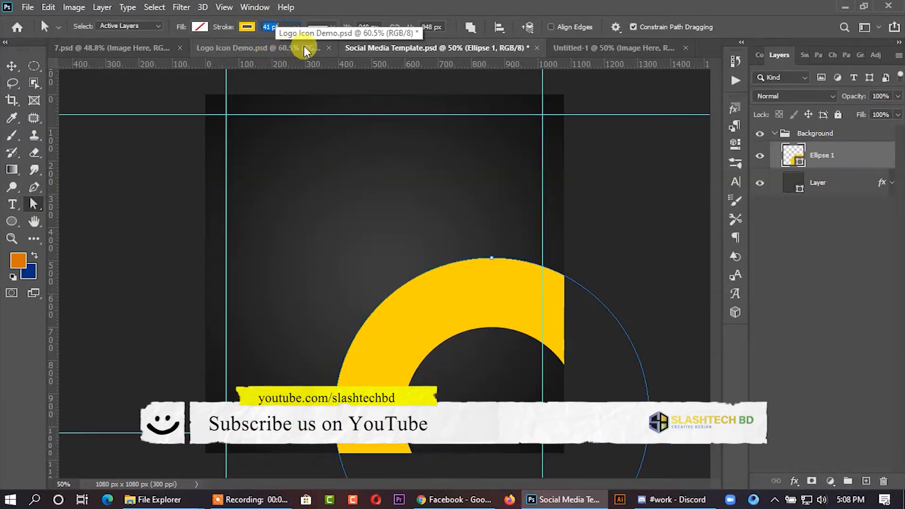
pyautogui.click(12, 66)
pyautogui.click(85, 195)
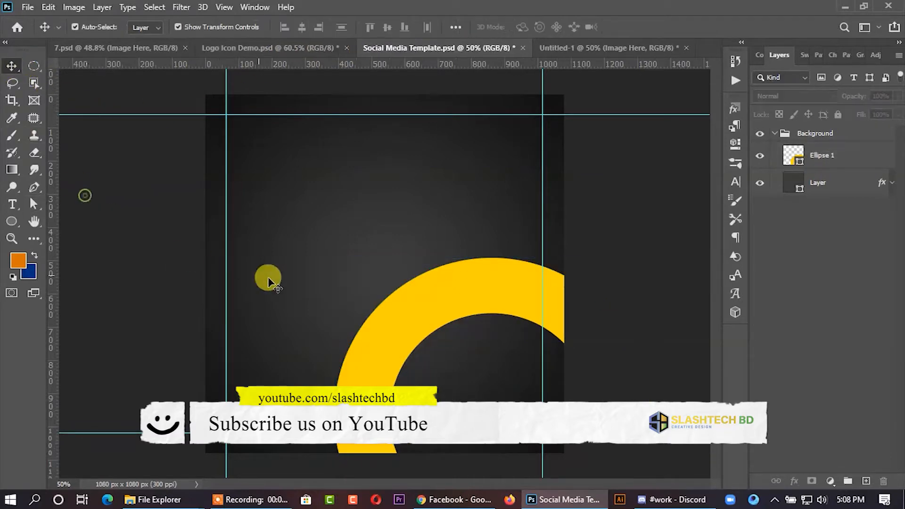
# Step: Bring the food plate image from the other open document into Social Media Template.psd and place it over the yellow ring
pyautogui.scroll(-2, 410, 151)
pyautogui.hotkey('ctrl', 'Tab')
pyautogui.moveTo(407, 278); pyautogui.dragTo(399, 330)
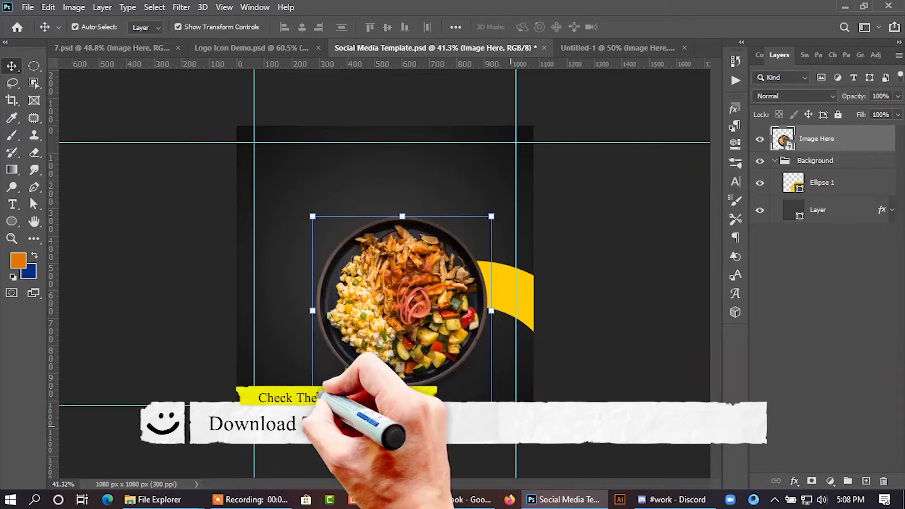
pyautogui.moveTo(437, 315); pyautogui.dragTo(437, 309)
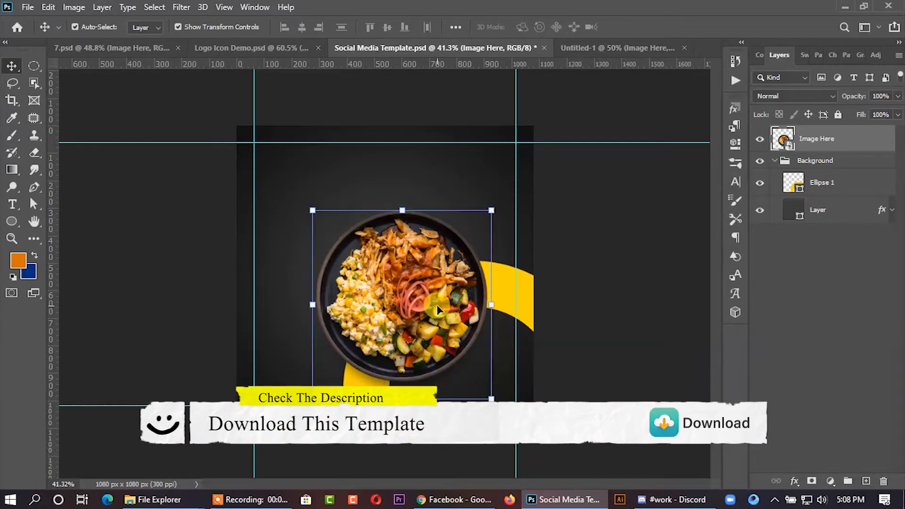
pyautogui.click(608, 224)
# Step: Draw a small square above the plate with the Rectangle tool and fill it with yellow ffd200
pyautogui.hotkey('ctrl', '0')
pyautogui.rightClick(15, 220)
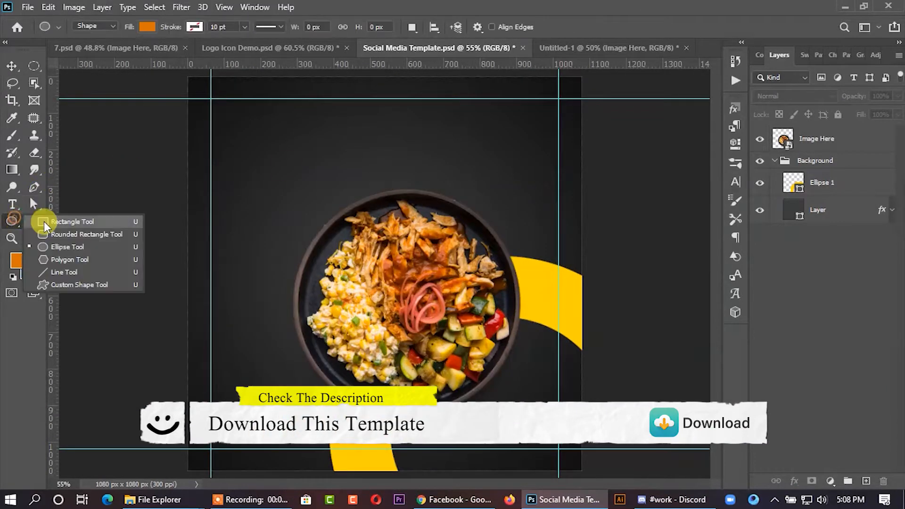
pyautogui.click(47, 222)
pyautogui.scroll(4, 335, 142)
pyautogui.moveTo(274, 137); pyautogui.dragTo(342, 167)
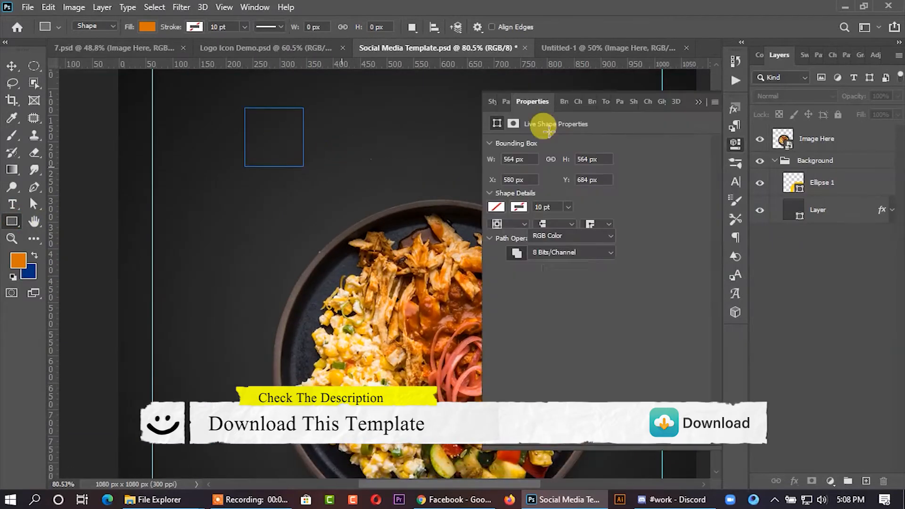
pyautogui.click(698, 102)
pyautogui.doubleClick(778, 139)
pyautogui.write('ffd200')
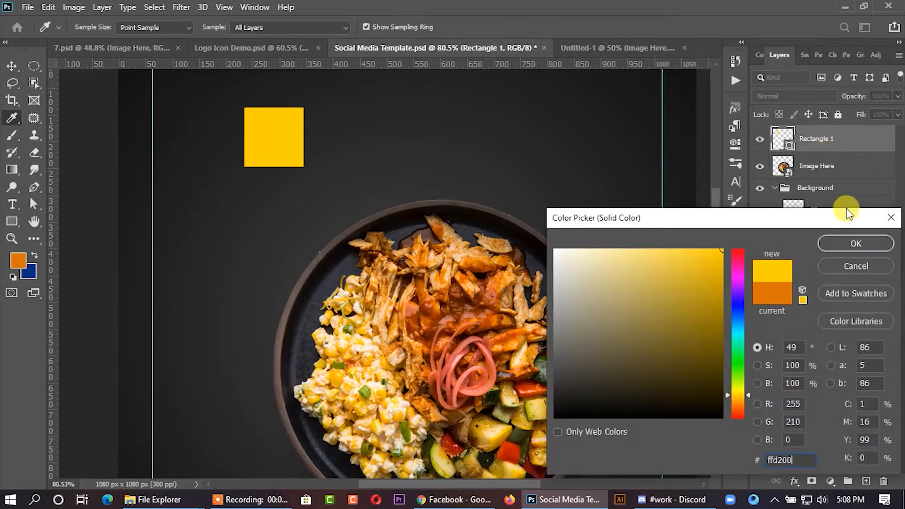
pyautogui.click(843, 242)
# Step: Stretch the yellow square sideways into a wide rectangle and slightly reduce its height
pyautogui.click(10, 71)
pyautogui.moveTo(303, 137); pyautogui.dragTo(463, 138)
pyautogui.moveTo(351, 170); pyautogui.dragTo(350, 164)
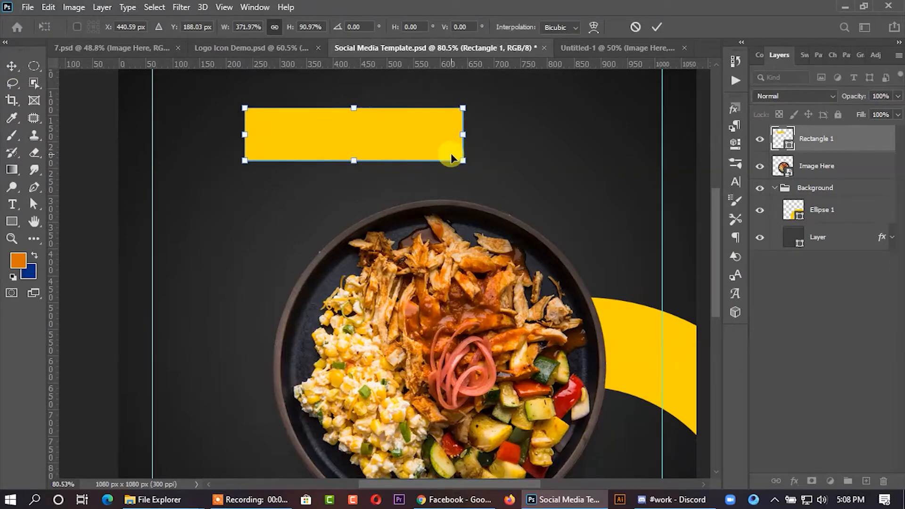
pyautogui.click(657, 27)
pyautogui.click(589, 127)
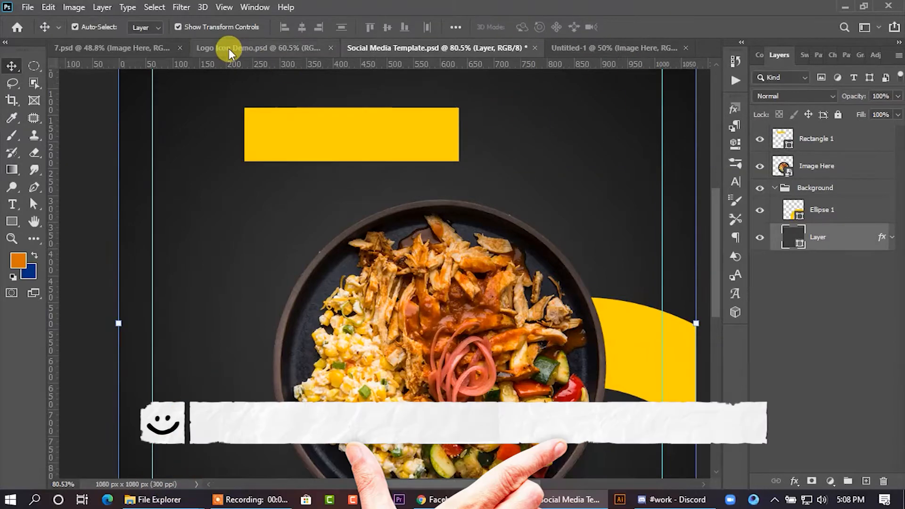
# Step: Copy the Super Delicious and FOOD MENU text layers from Logo Icon Demo.psd into Social Media Template.psd
pyautogui.click(236, 54)
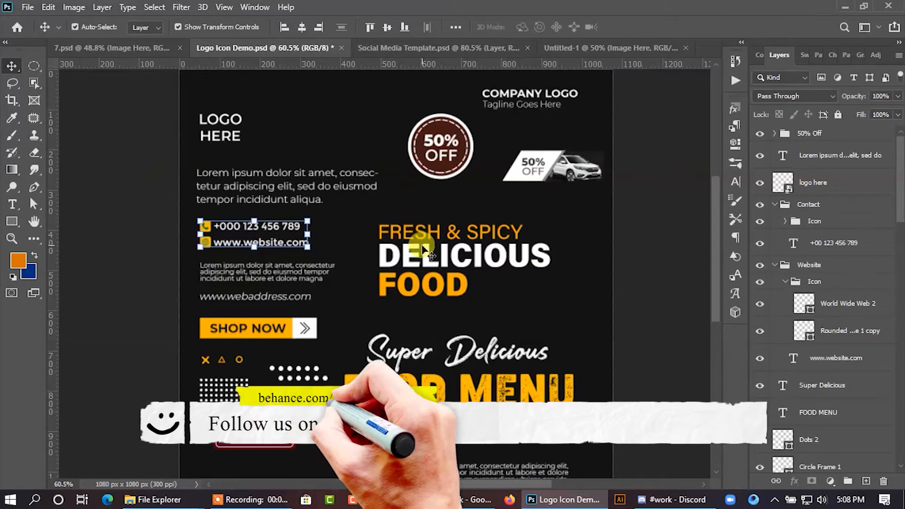
pyautogui.click(415, 354)
pyautogui.hotkey('ctrl', 't')
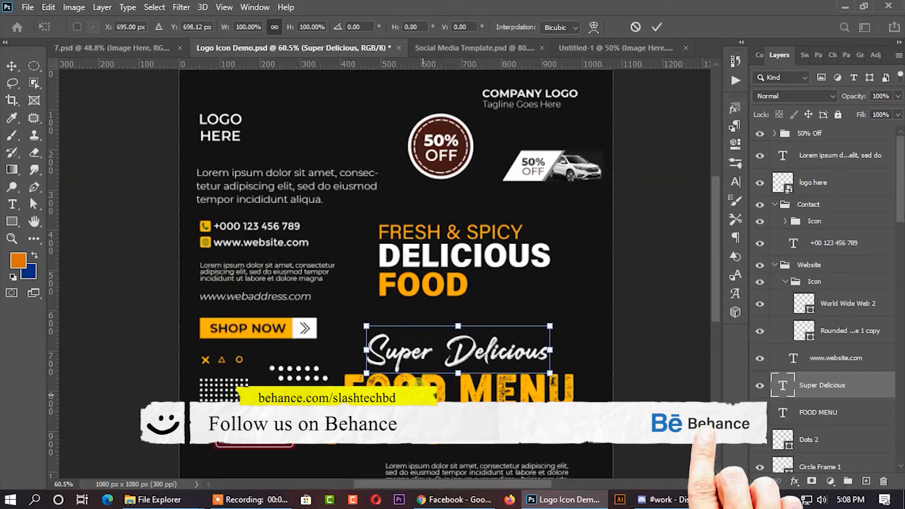
pyautogui.keyDown('ctrl'); pyautogui.click(837, 414); pyautogui.keyUp('ctrl')
pyautogui.moveTo(467, 358); pyautogui.dragTo(446, 194)
# Step: Shorten the script text to "Super" and place it just above the yellow rectangle's upper-left part
pyautogui.doubleClick(266, 200)
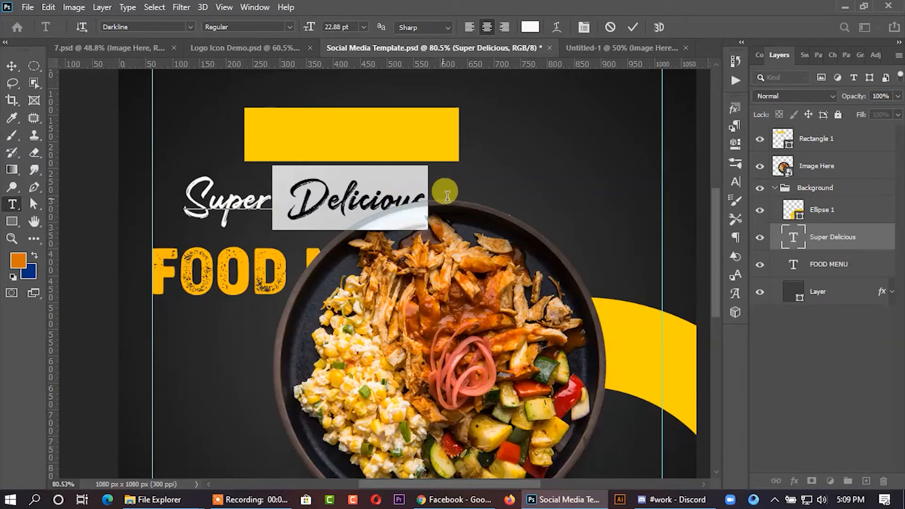
pyautogui.press('BackSpace')
pyautogui.click(11, 66)
pyautogui.moveTo(294, 205); pyautogui.dragTo(271, 95)
# Step: Move the FOOD MENU text up to overlap the lower part of the yellow rectangle
pyautogui.scroll(2, 322, 156)
pyautogui.click(207, 229)
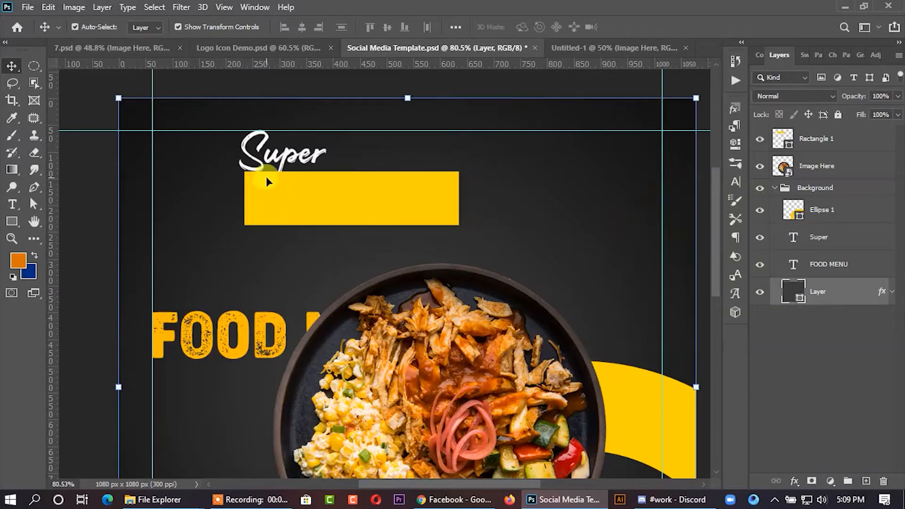
pyautogui.moveTo(231, 306); pyautogui.dragTo(277, 198)
pyautogui.click(265, 224)
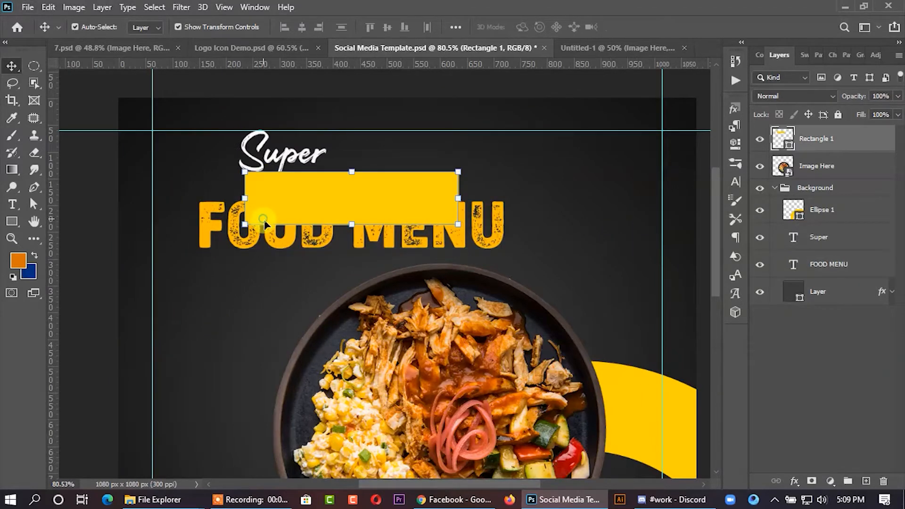
# Step: Replace the FOOD MENU text with "HEALTHY"
pyautogui.doubleClick(234, 249)
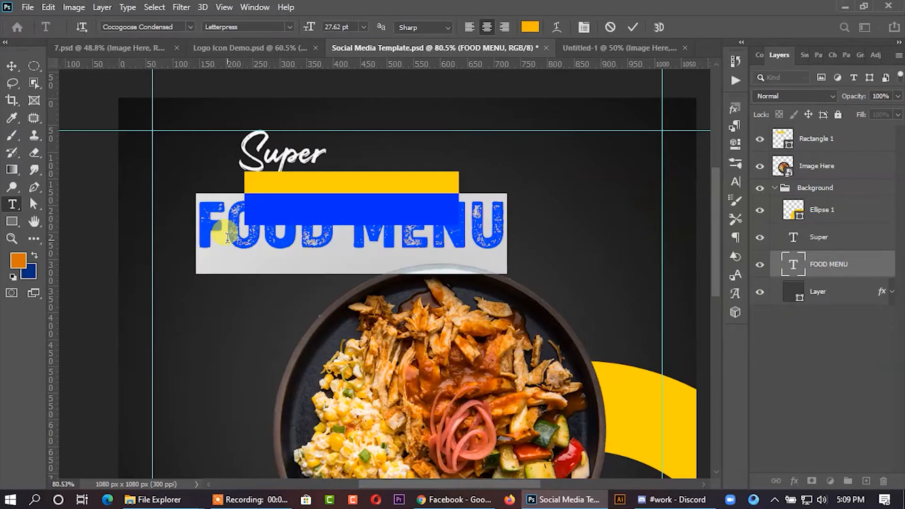
pyautogui.write('MEA')
pyautogui.write('L')
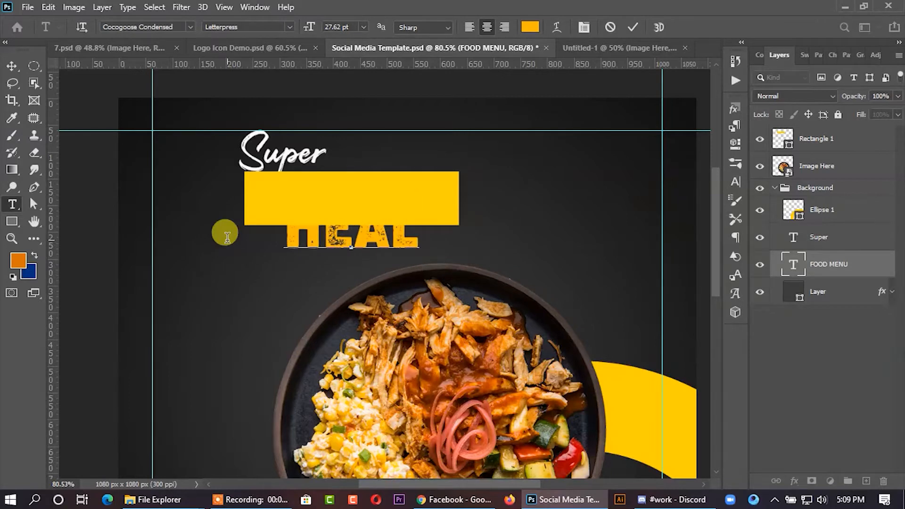
pyautogui.write('THY')
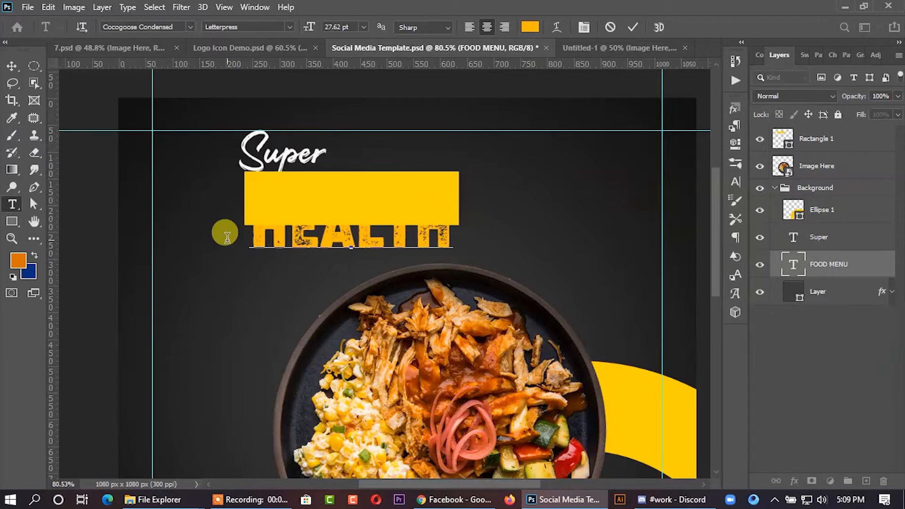
pyautogui.click(12, 66)
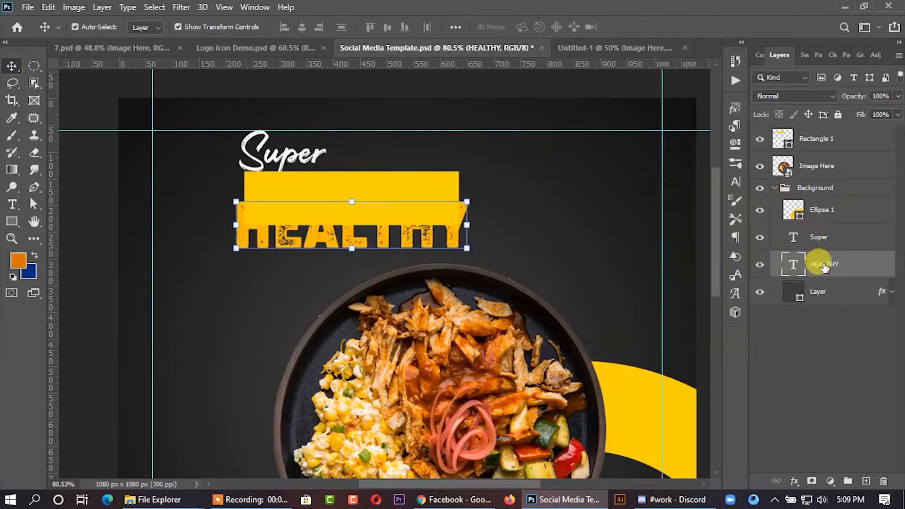
# Step: Move the HEALTHY, Super and Ellipse 1 layers out of the Background group to just above it
pyautogui.keyDown('shift'); pyautogui.click(821, 237); pyautogui.keyUp('shift')
pyautogui.keyDown('shift'); pyautogui.click(823, 210); pyautogui.keyUp('shift')
pyautogui.moveTo(825, 239)
pyautogui.mouseDown()
pyautogui.moveTo(805, 146)
pyautogui.moveTo(810, 188)
pyautogui.mouseUp()
# Step: Raise the Super and HEALTHY text layers above Rectangle 1 in the layer stack, leaving only HEALTHY selected
pyautogui.click(808, 220)
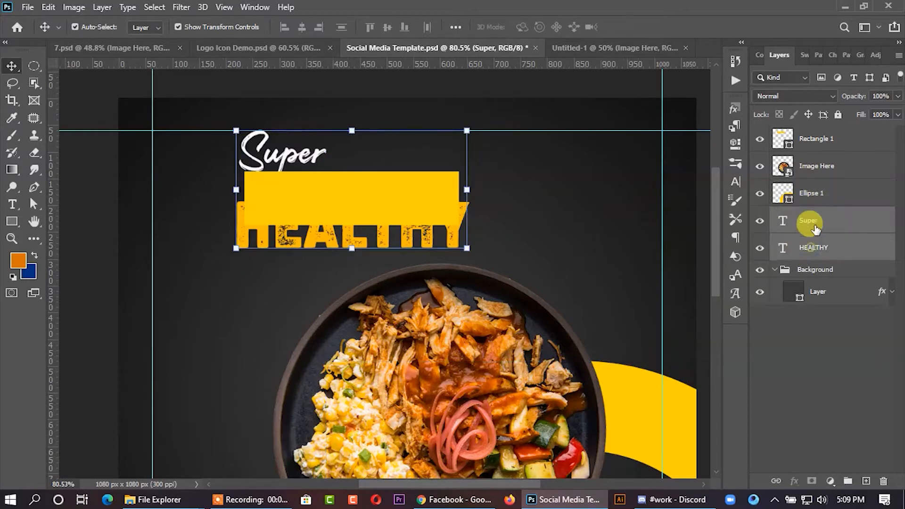
pyautogui.keyDown('shift'); pyautogui.click(816, 236); pyautogui.keyUp('shift')
pyautogui.moveTo(816, 235); pyautogui.dragTo(798, 121)
pyautogui.click(582, 212)
pyautogui.click(422, 217)
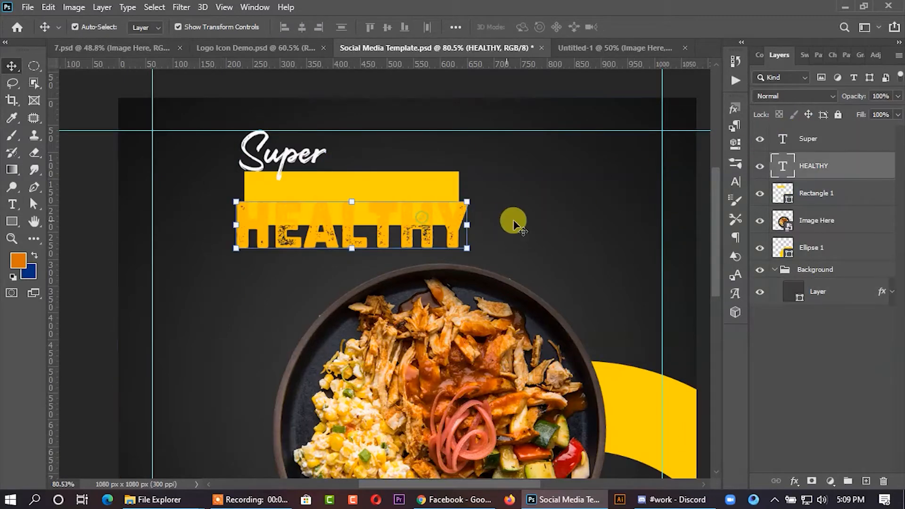
# Step: Recolor the HEALTHY text to a near-black grey, sampling the dark background as the starting color
pyautogui.click(740, 182)
pyautogui.click(699, 183)
pyautogui.click(501, 238)
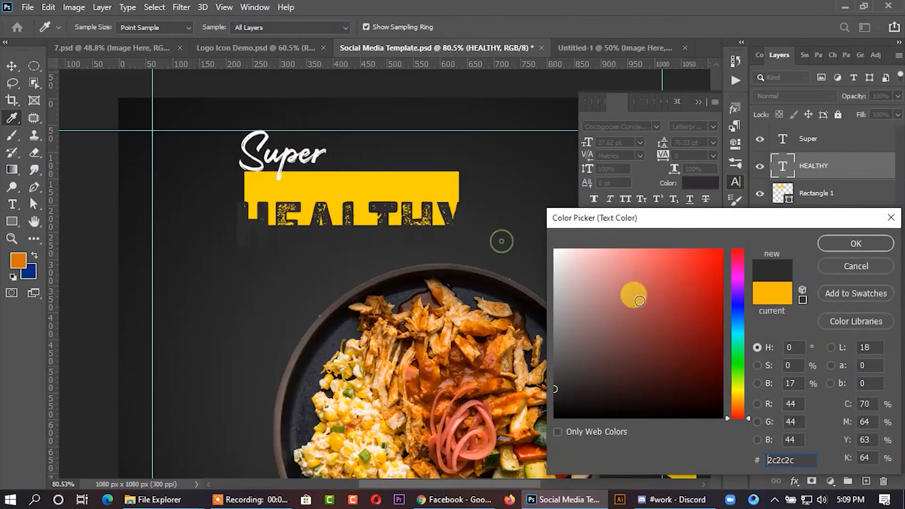
pyautogui.moveTo(556, 389); pyautogui.dragTo(548, 387)
pyautogui.click(851, 243)
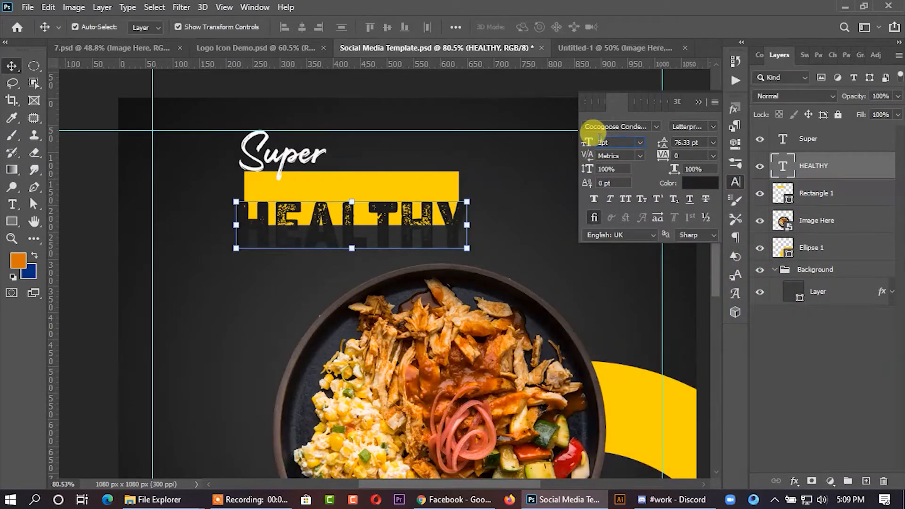
# Step: Reduce the HEALTHY text to 22 pt and position it inside the yellow rectangle
pyautogui.press('Return')
pyautogui.press('Down')
pyautogui.press('Down')
pyautogui.moveTo(415, 220); pyautogui.dragTo(410, 194)
pyautogui.scroll(3, 359, 195)
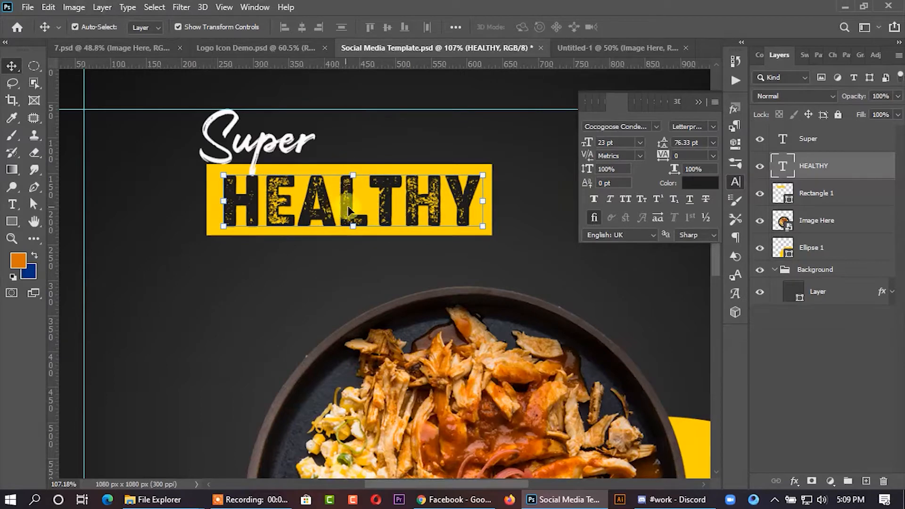
pyautogui.scroll(3, 401, 197)
pyautogui.scroll(-1, 604, 141)
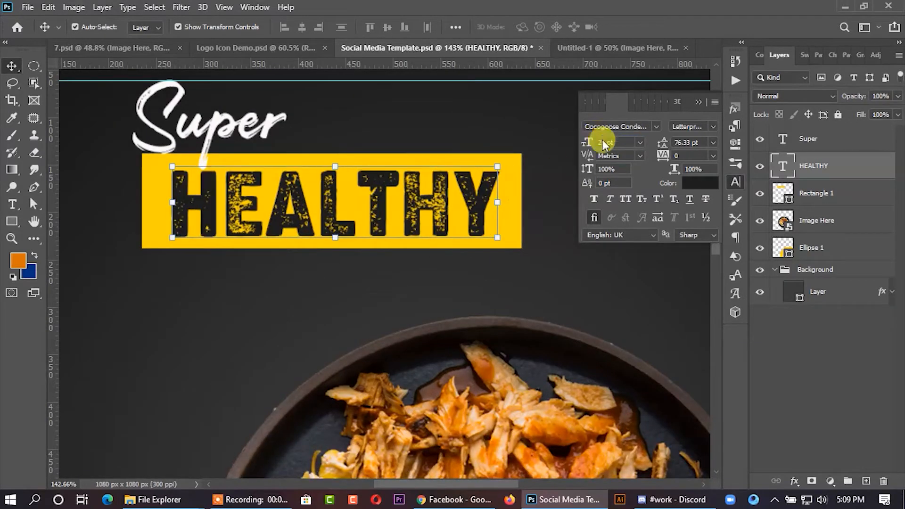
pyautogui.click(556, 265)
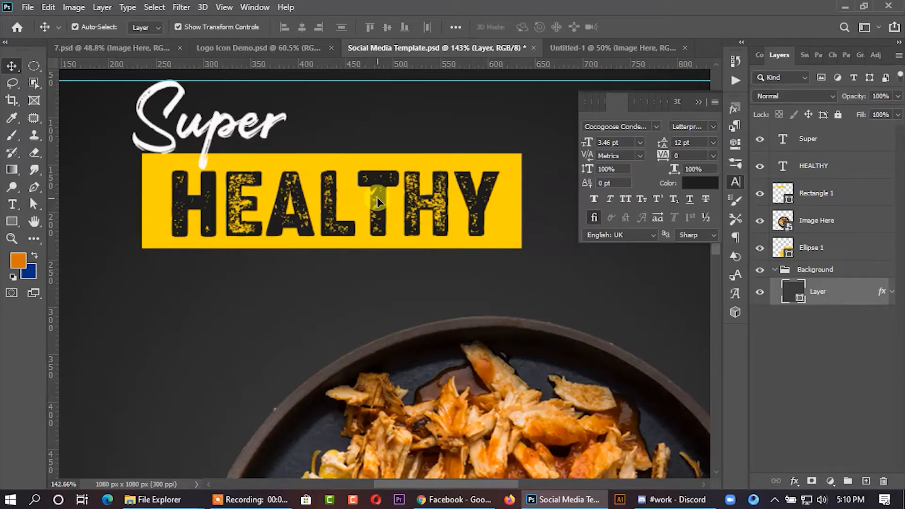
pyautogui.click(406, 201)
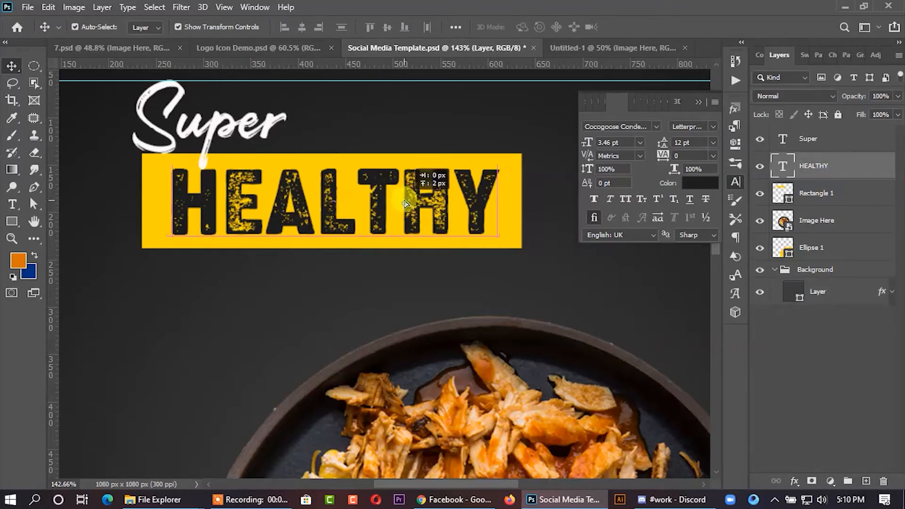
pyautogui.click(190, 297)
pyautogui.scroll(-2, 71, 184)
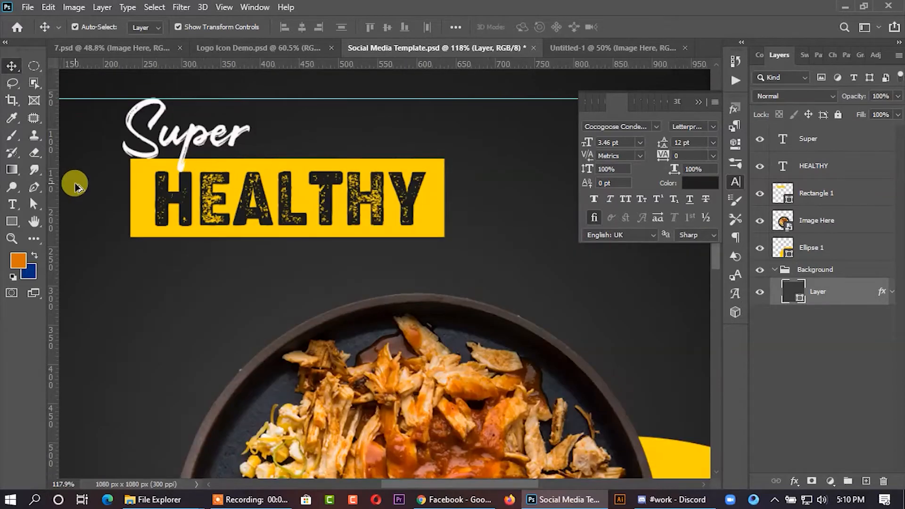
# Step: Undo the accidental drag of the background and lock the layer inside the Background group
pyautogui.moveTo(301, 138); pyautogui.dragTo(182, 194)
pyautogui.hotkey('ctrl', 'z')
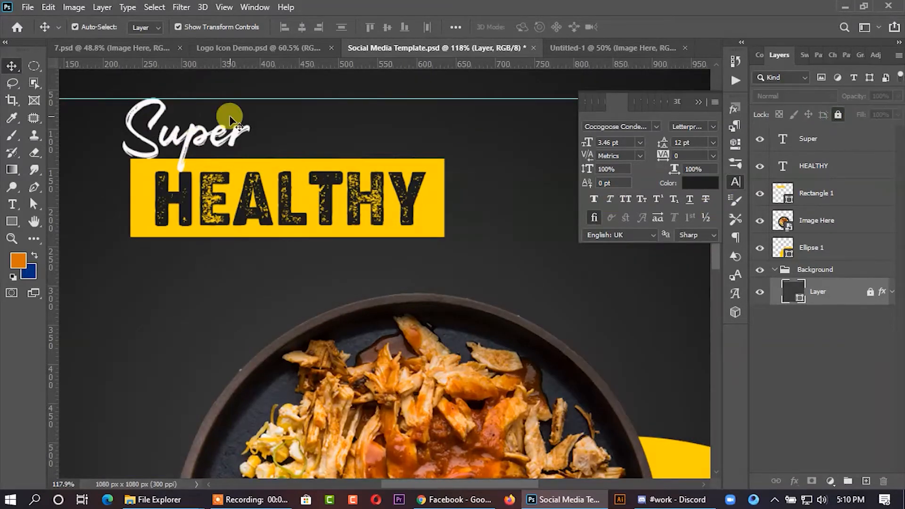
pyautogui.moveTo(230, 118); pyautogui.dragTo(289, 163)
pyautogui.hotkey('ctrl', 'z')
# Step: Move the Super text, HEALTHY text and yellow rectangle up together by about 45 px
pyautogui.keyDown('shift'); pyautogui.click(778, 195); pyautogui.keyUp('shift')
pyautogui.moveTo(339, 201); pyautogui.dragTo(339, 154)
pyautogui.click(456, 207)
pyautogui.scroll(-4, 418, 213)
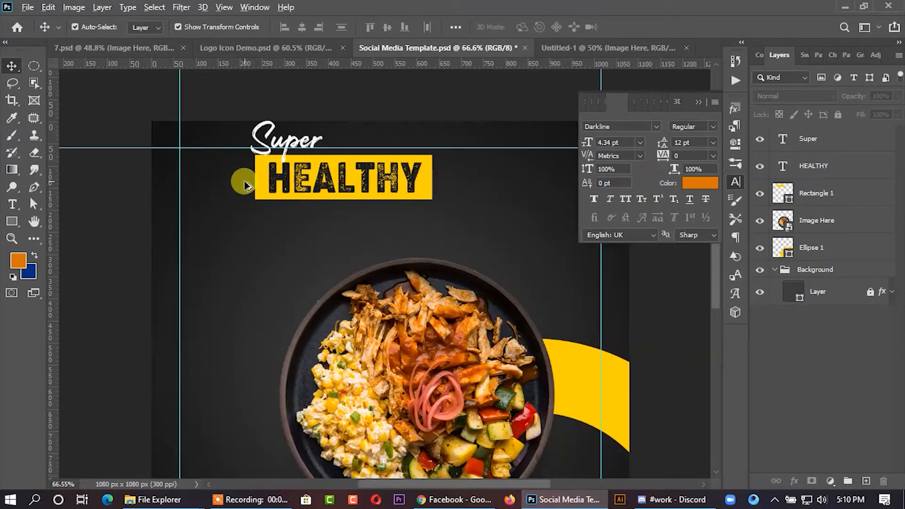
# Step: Lower the yellow rectangle's top edge, reducing its height to 87.93%
pyautogui.scroll(3, 244, 182)
pyautogui.scroll(-2, 559, 188)
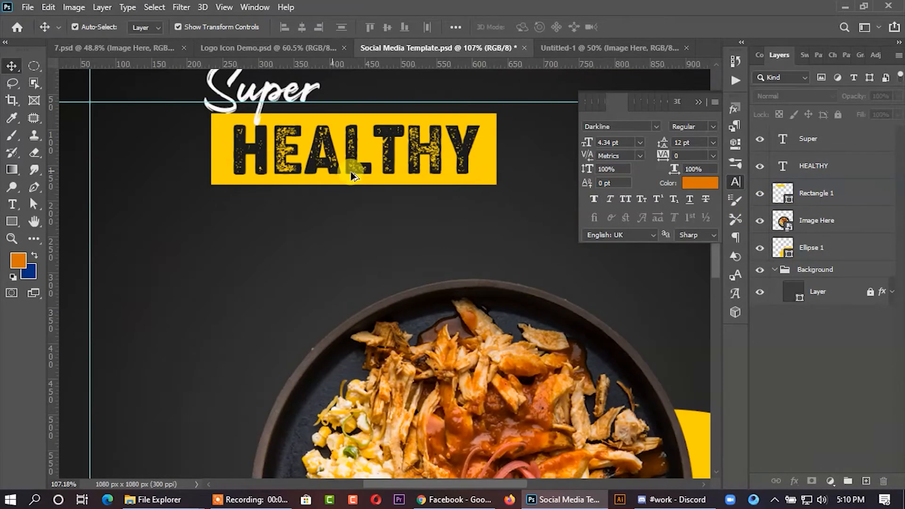
pyautogui.click(461, 177)
pyautogui.moveTo(354, 113); pyautogui.dragTo(354, 122)
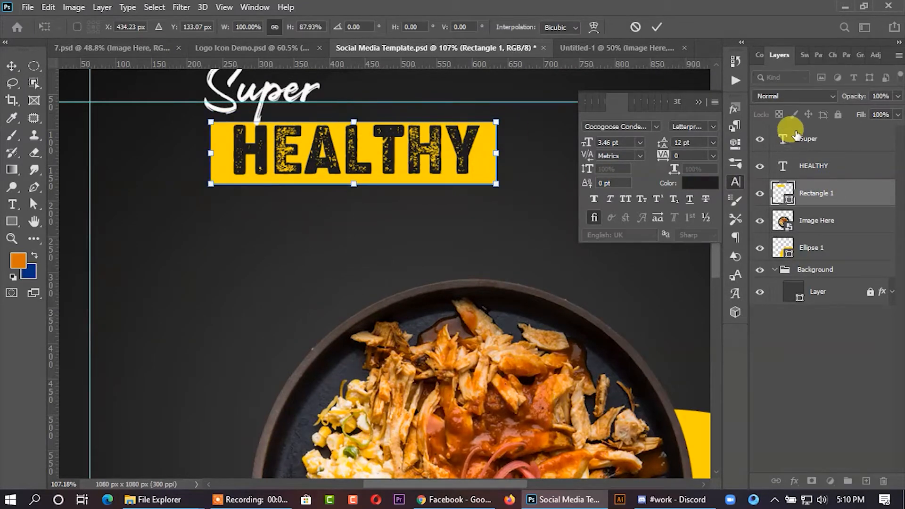
pyautogui.click(657, 27)
# Step: Center the HEALTHY text and the yellow rectangle on each other vertically and horizontally
pyautogui.keyDown('shift'); pyautogui.click(816, 166); pyautogui.keyUp('shift')
pyautogui.click(388, 27)
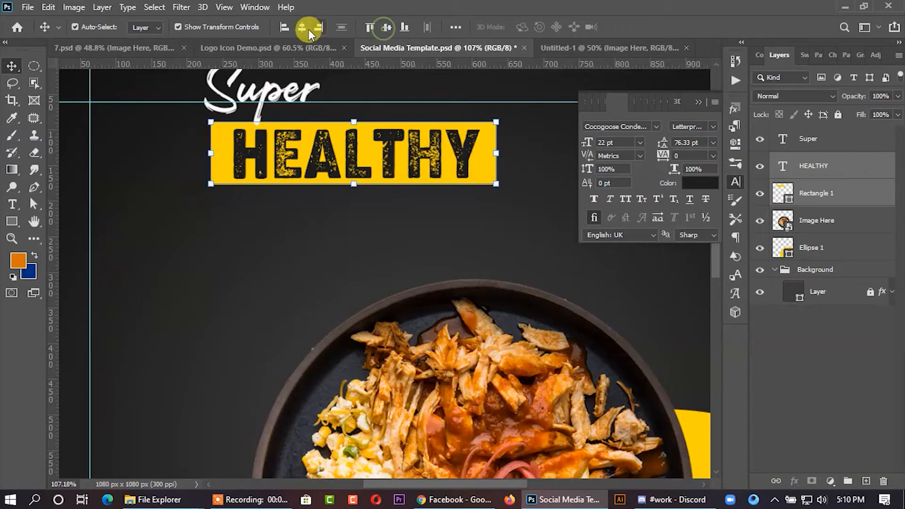
pyautogui.click(302, 27)
pyautogui.click(317, 249)
# Step: Duplicate the yellow rectangle, scale the copy to 77.67%, and place it overlapping the original's lower edge with right edges aligned
pyautogui.scroll(1, 363, 196)
pyautogui.scroll(1, 365, 193)
pyautogui.moveTo(520, 162); pyautogui.dragTo(474, 228)
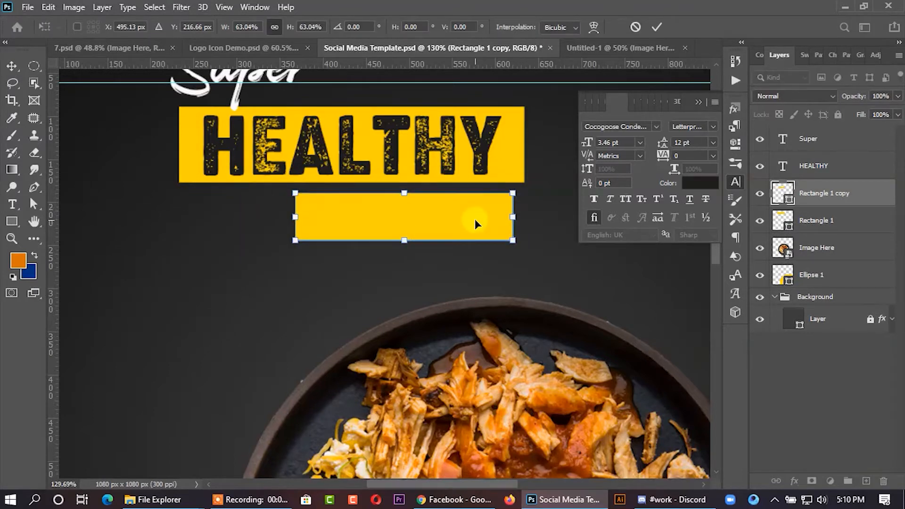
pyautogui.moveTo(513, 218); pyautogui.dragTo(540, 214)
pyautogui.moveTo(489, 229); pyautogui.dragTo(476, 218)
pyautogui.press('Return')
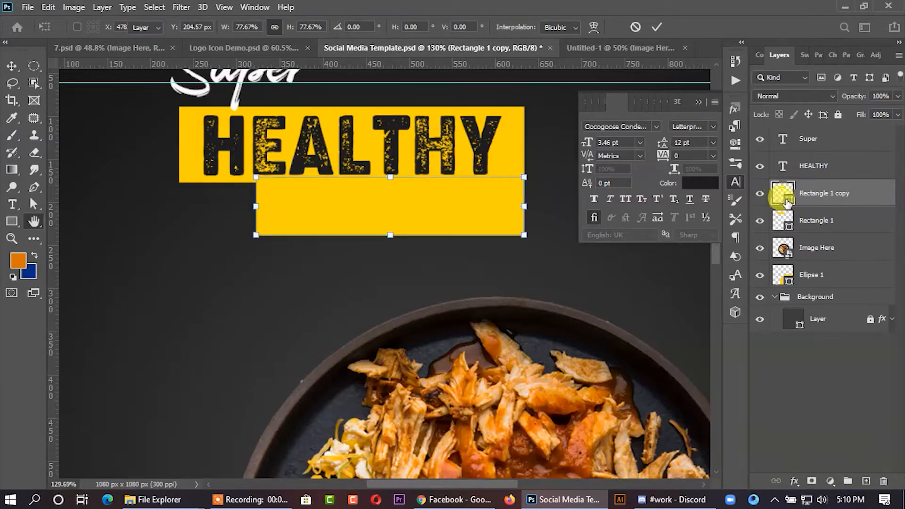
# Step: Change the fill color of the duplicated rectangle to white
pyautogui.doubleClick(788, 202)
pyautogui.click(807, 94)
pyautogui.doubleClick(784, 195)
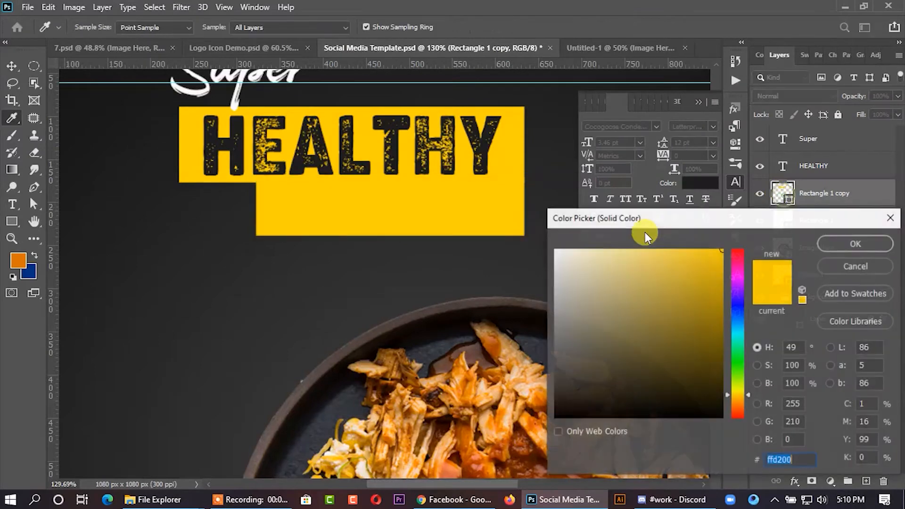
pyautogui.moveTo(596, 260); pyautogui.dragTo(509, 230)
pyautogui.click(840, 243)
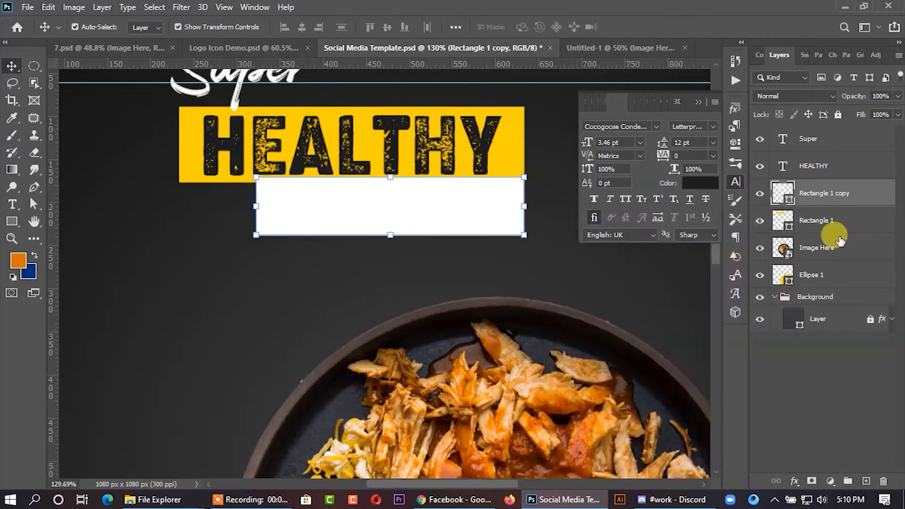
# Step: Extend the yellow rectangle's top edge slightly upward and nudge the HEALTHY text up within it
pyautogui.scroll(3, 519, 271)
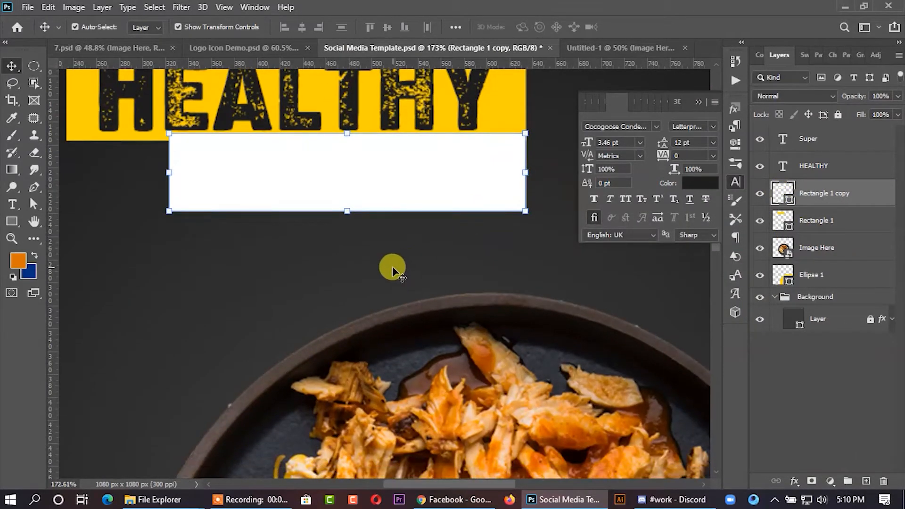
pyautogui.scroll(3, 375, 262)
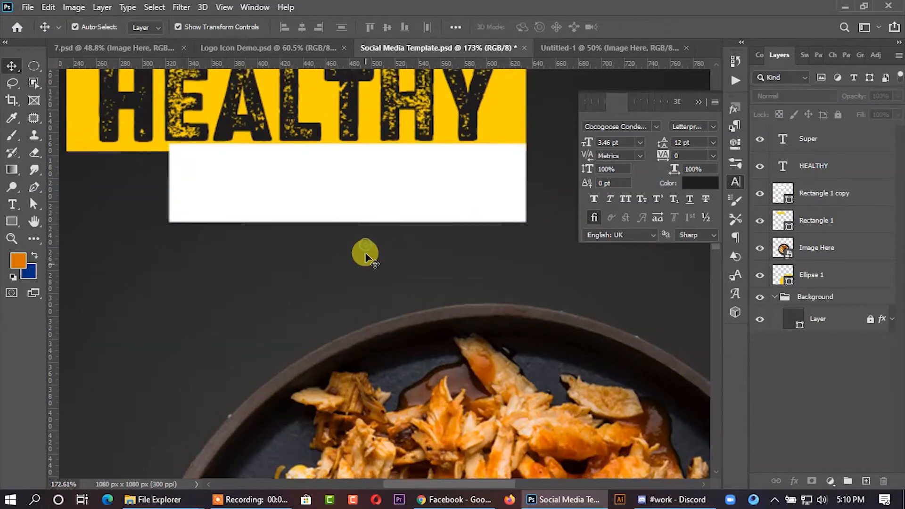
pyautogui.click(372, 180)
pyautogui.click(521, 160)
pyautogui.moveTo(294, 123); pyautogui.dragTo(293, 121)
pyautogui.click(656, 32)
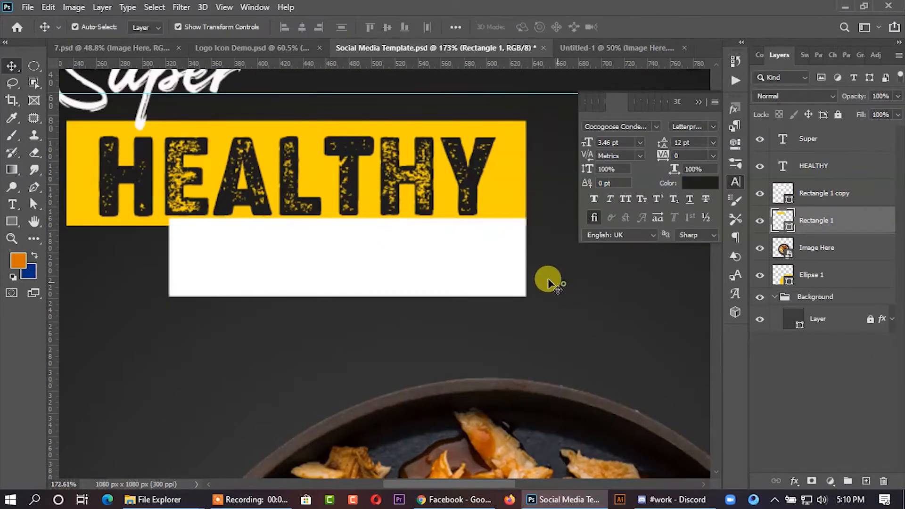
pyautogui.click(363, 183)
pyautogui.click(562, 246)
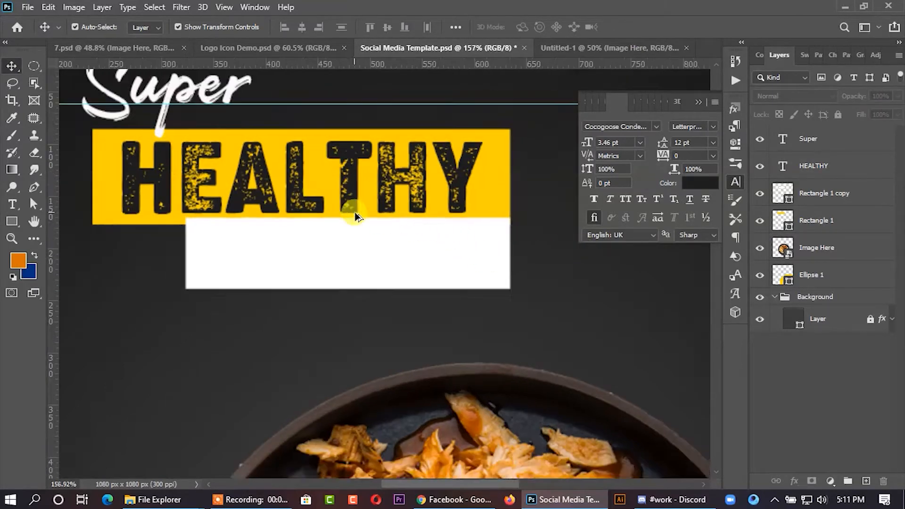
pyautogui.scroll(-1, 382, 238)
pyautogui.moveTo(264, 263)
pyautogui.mouseDown()
pyautogui.moveTo(255, 264)
pyautogui.moveTo(263, 260)
pyautogui.mouseUp()
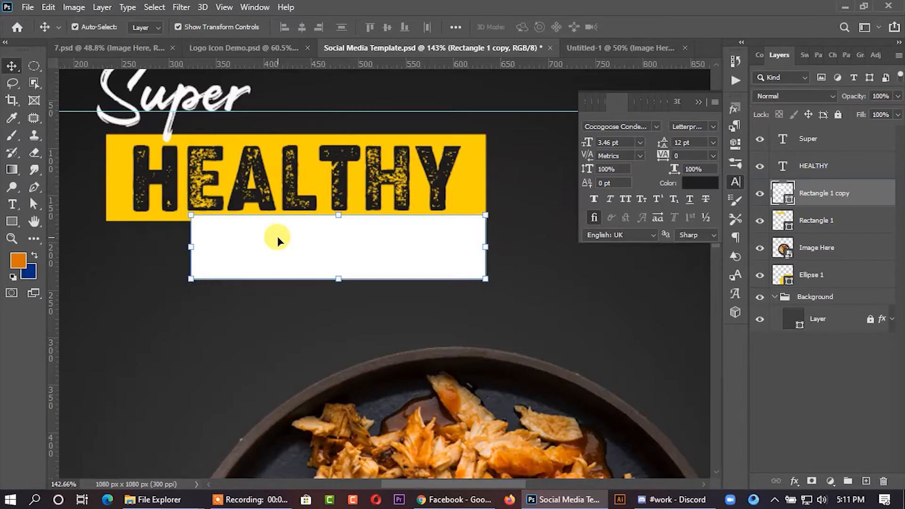
# Step: Draw a triangular fold about 25 by 55 px with the Pen tool at the white rectangle's lower-right corner
pyautogui.click(34, 187)
pyautogui.scroll(1, 508, 274)
pyautogui.scroll(1, 508, 274)
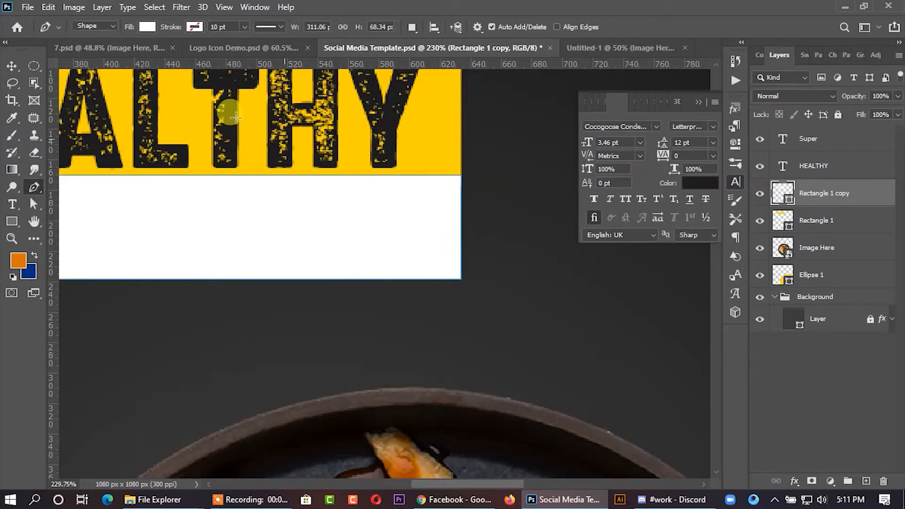
pyautogui.click(12, 66)
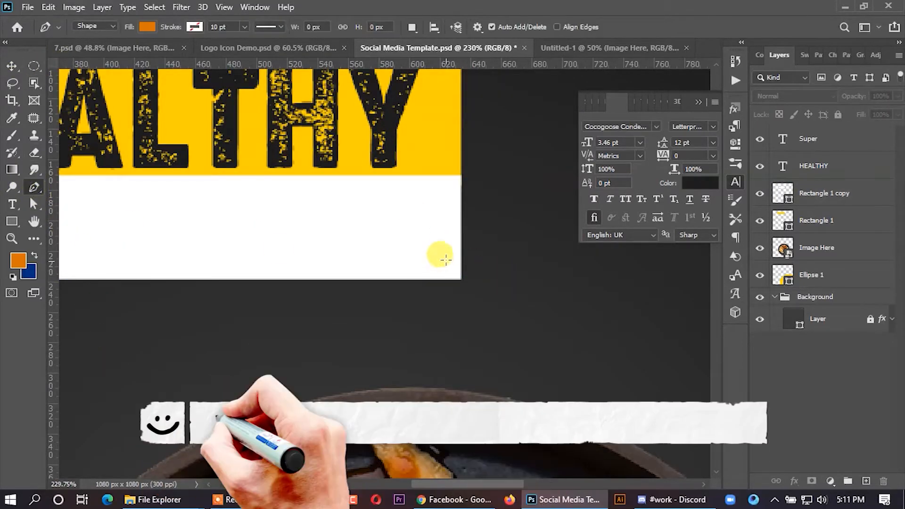
pyautogui.scroll(1, 469, 222)
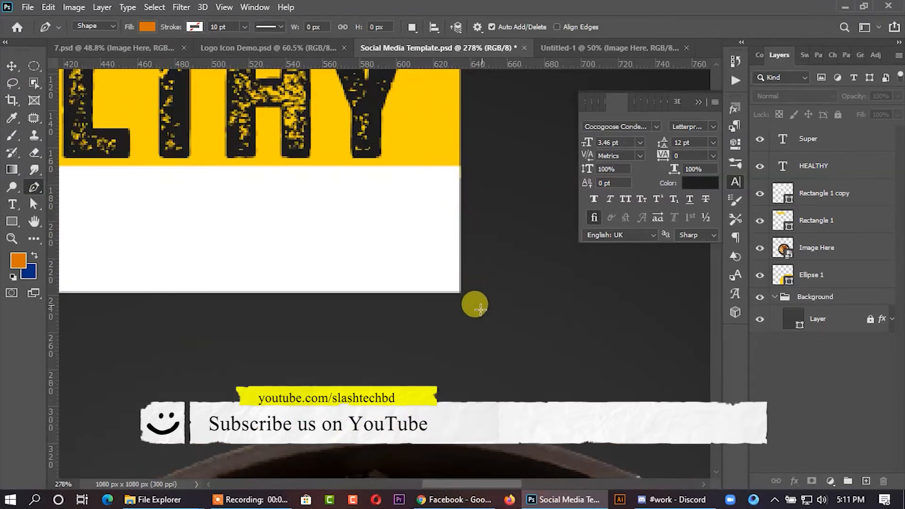
pyautogui.click(459, 292)
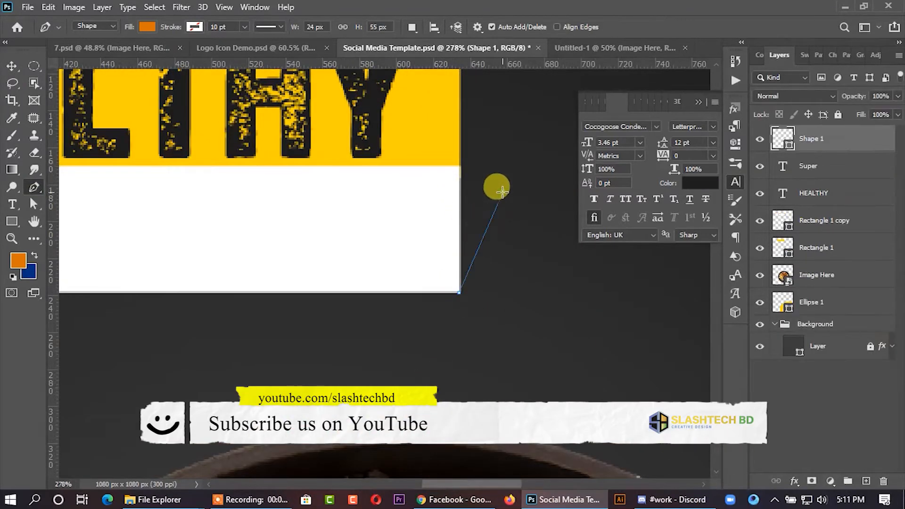
pyautogui.click(457, 194)
pyautogui.scroll(1, 459, 291)
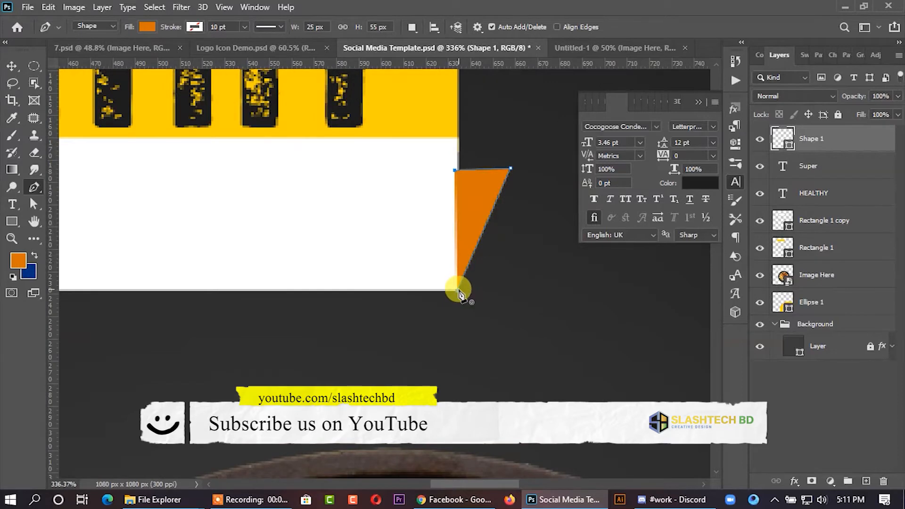
# Step: Set the triangular fold's fill to light grey dedada
pyautogui.doubleClick(779, 135)
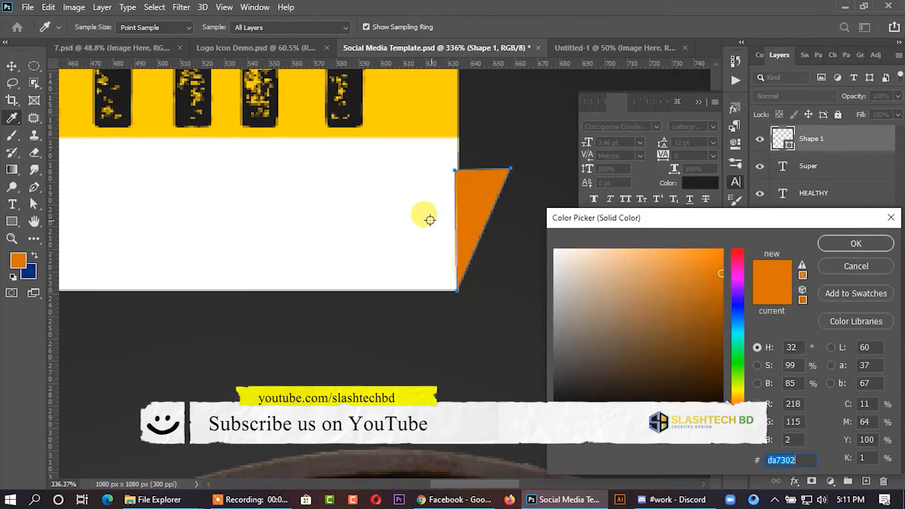
pyautogui.click(430, 219)
pyautogui.moveTo(559, 263)
pyautogui.mouseDown()
pyautogui.moveTo(558, 283)
pyautogui.moveTo(556, 264)
pyautogui.mouseUp()
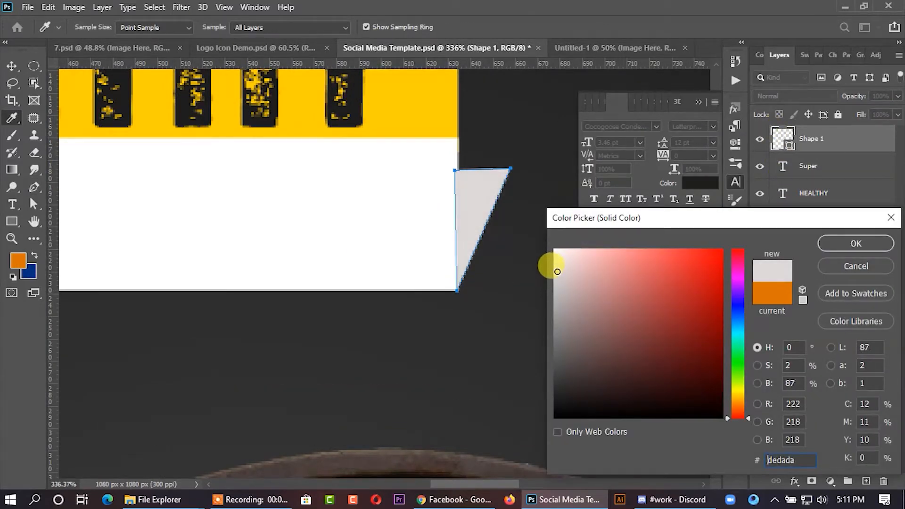
pyautogui.click(837, 245)
# Step: Move the Shape 1 layer below Rectangle 1 in the layer stack and deselect it
pyautogui.moveTo(813, 133); pyautogui.dragTo(805, 260)
pyautogui.press('v')
pyautogui.click(520, 333)
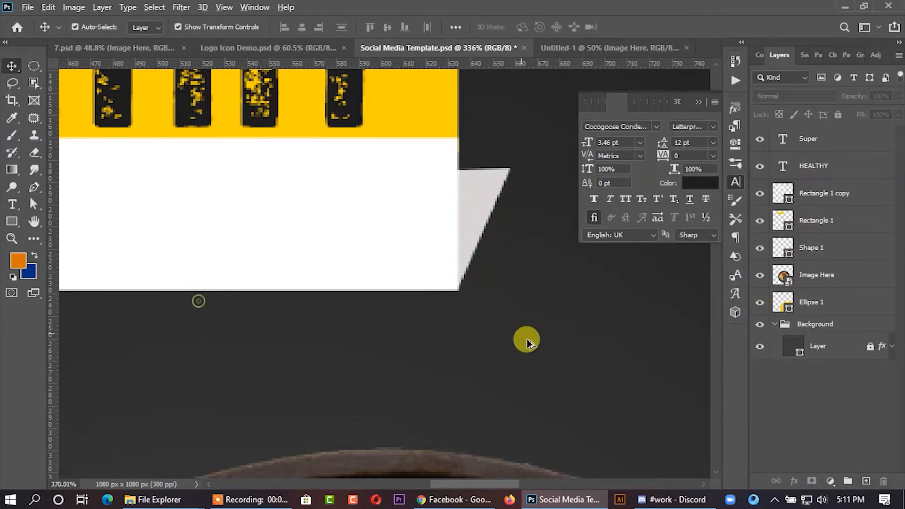
# Step: Draw a triangle about 90 by 54 px with the Pen tool between the yellow rectangle's lower-left corner and the white rectangle's left edge
pyautogui.scroll(-5, 575, 328)
pyautogui.scroll(2, 85, 231)
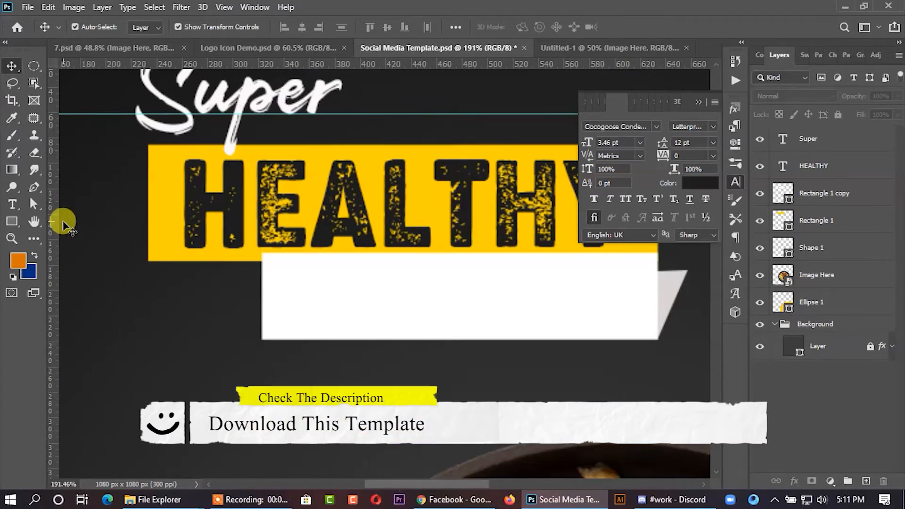
pyautogui.click(34, 188)
pyautogui.scroll(3, 155, 260)
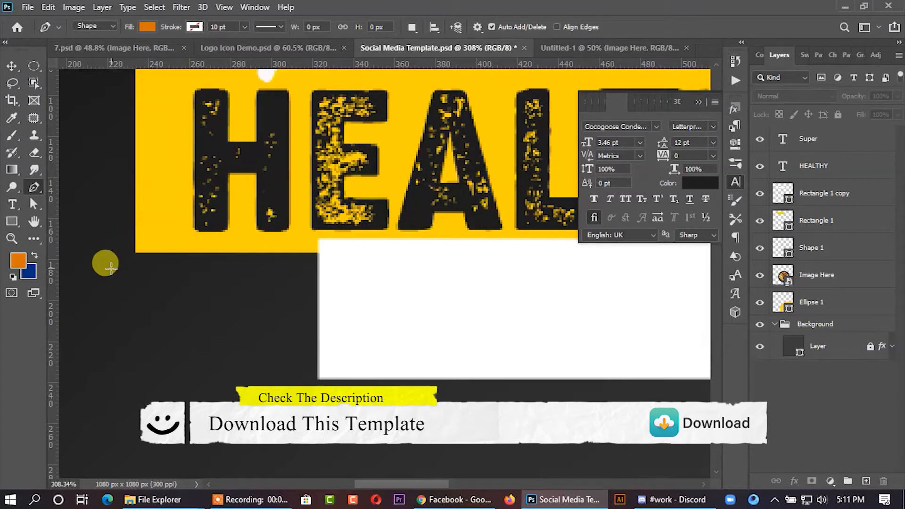
pyautogui.click(135, 251)
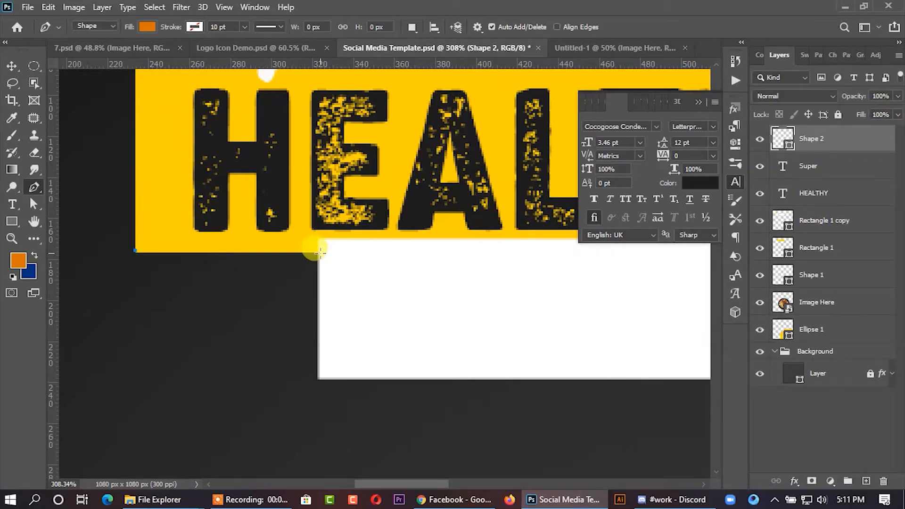
pyautogui.click(320, 359)
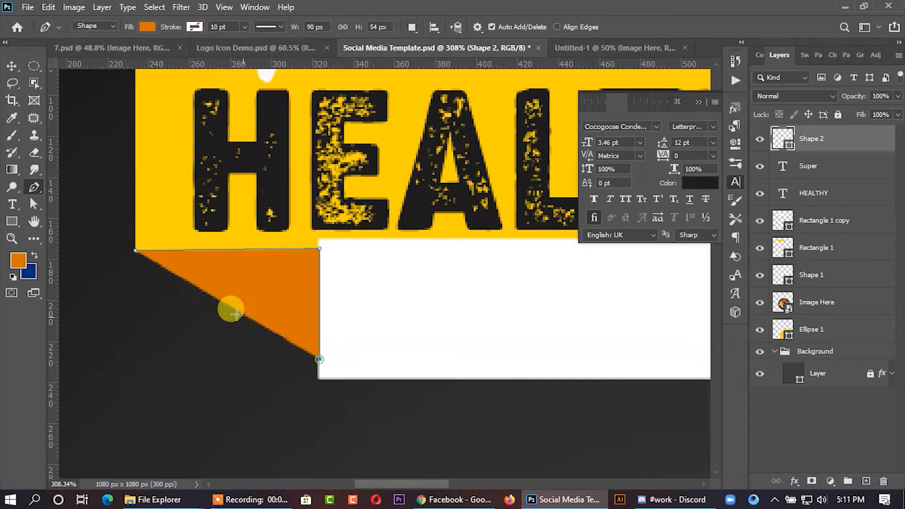
pyautogui.click(134, 252)
pyautogui.click(13, 72)
# Step: Set the left triangular fold's fill to the darker yellow d0ac02, starting from a colour sampled from the yellow rectangle
pyautogui.doubleClick(783, 138)
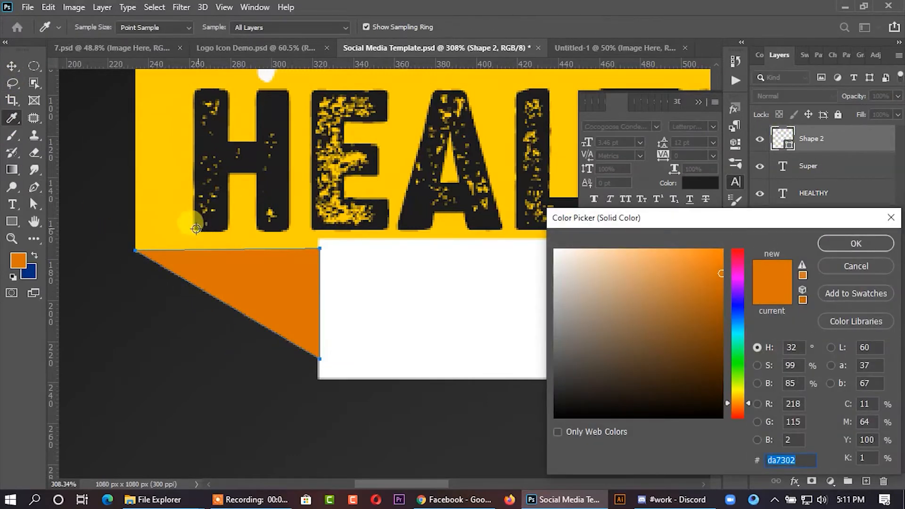
pyautogui.click(178, 247)
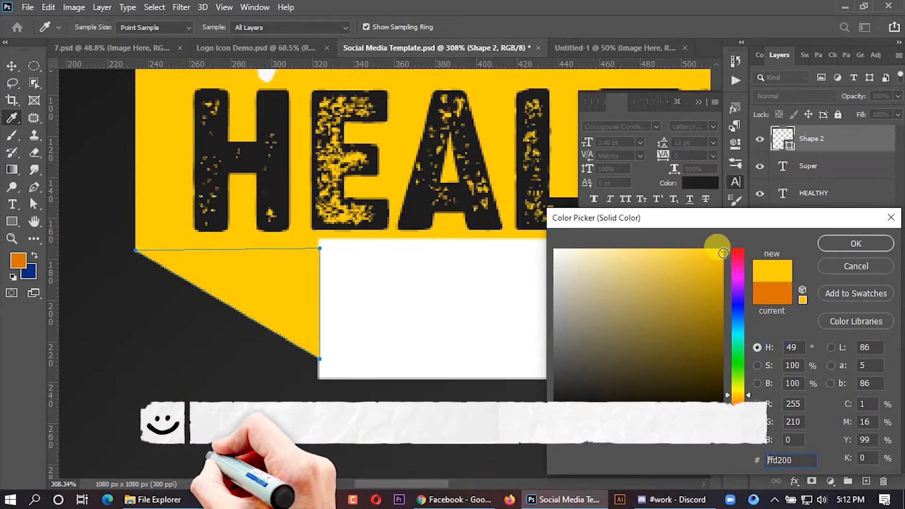
pyautogui.moveTo(724, 253); pyautogui.dragTo(721, 279)
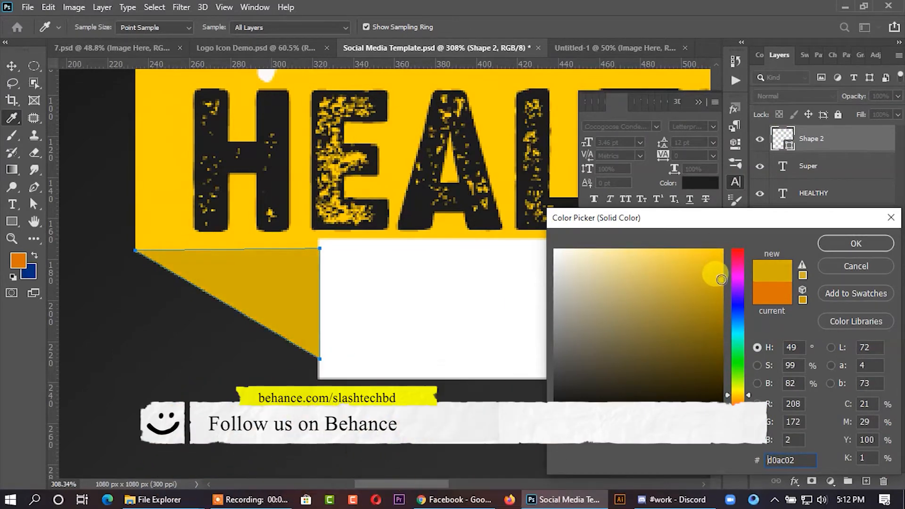
pyautogui.click(842, 243)
# Step: Move the Shape 2 layer below Shape 1 in the layer stack and deselect it
pyautogui.moveTo(809, 165); pyautogui.dragTo(807, 283)
pyautogui.click(821, 143)
pyautogui.click(291, 408)
pyautogui.scroll(-10, 248, 353)
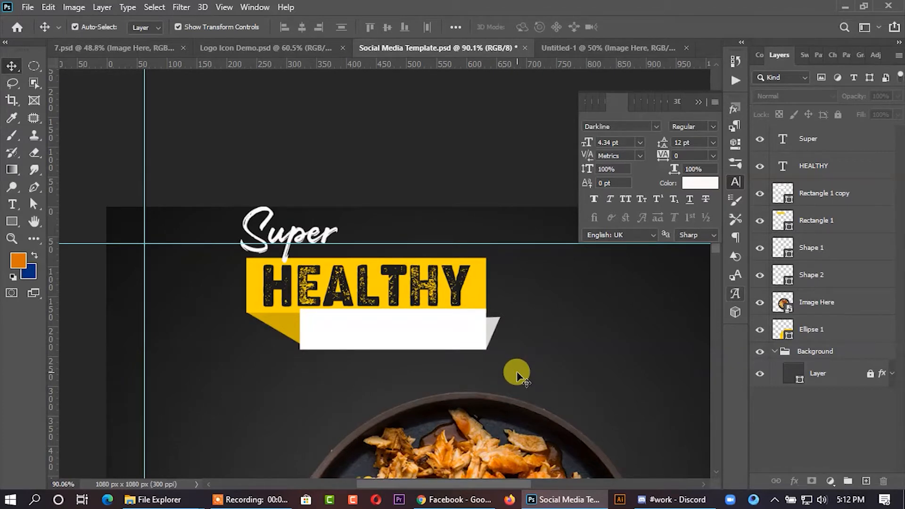
# Step: Reduce the left triangular fold's height to about 80% by raising its lower edge, keeping its full width
pyautogui.scroll(7, 278, 306)
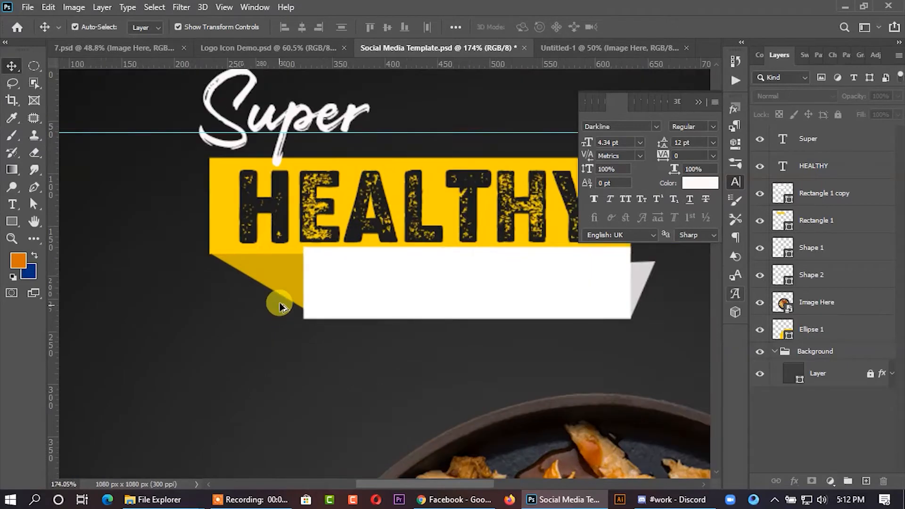
pyautogui.click(287, 287)
pyautogui.moveTo(250, 311); pyautogui.dragTo(249, 295)
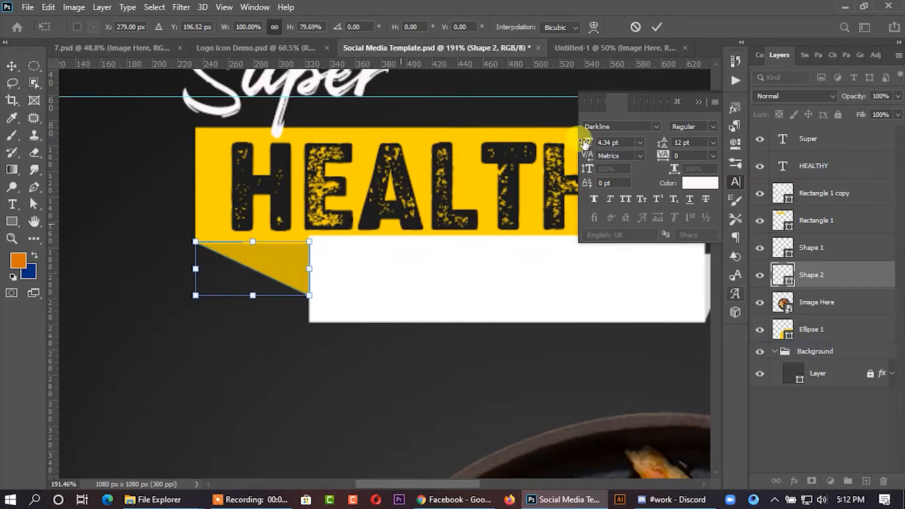
pyautogui.click(658, 28)
# Step: Set the left triangular fold's fill to dark grey 40403f
pyautogui.doubleClick(786, 275)
pyautogui.moveTo(577, 336); pyautogui.dragTo(547, 369)
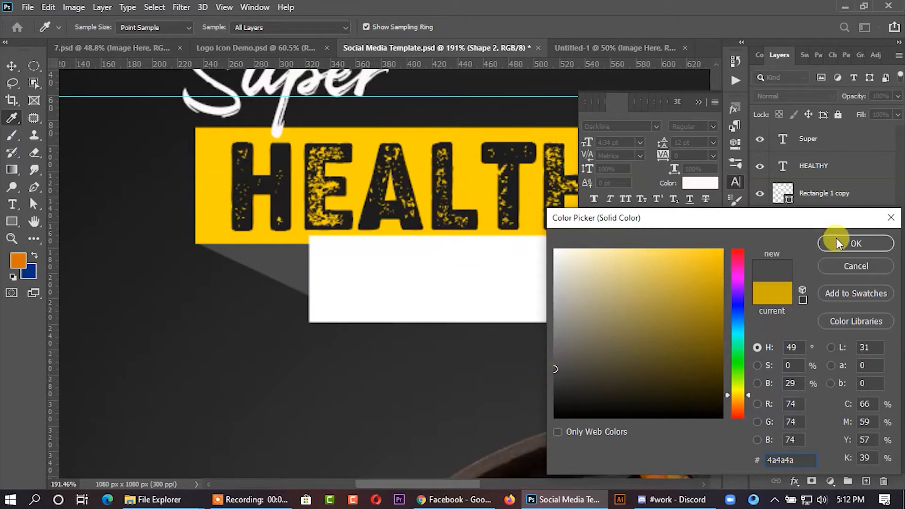
pyautogui.click(555, 375)
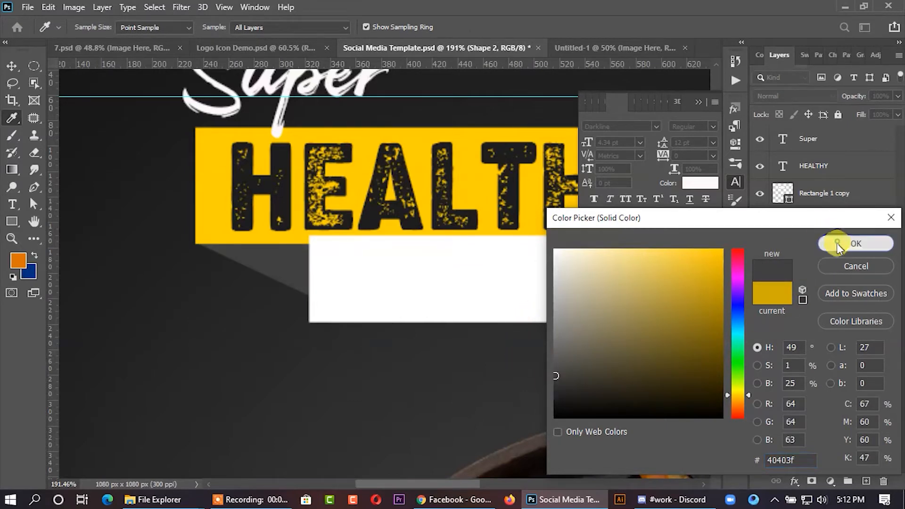
pyautogui.click(855, 243)
# Step: Duplicate the HEALTHY text onto the white rectangle and change the copy's wording to "FOOD MENU"
pyautogui.scroll(-5, 151, 283)
pyautogui.scroll(2, 225, 270)
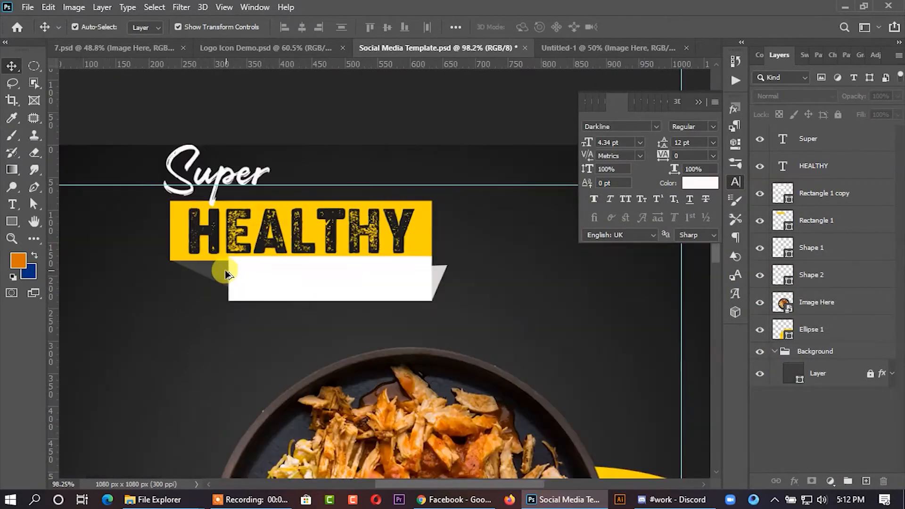
pyautogui.scroll(1, 225, 269)
pyautogui.scroll(1, 223, 259)
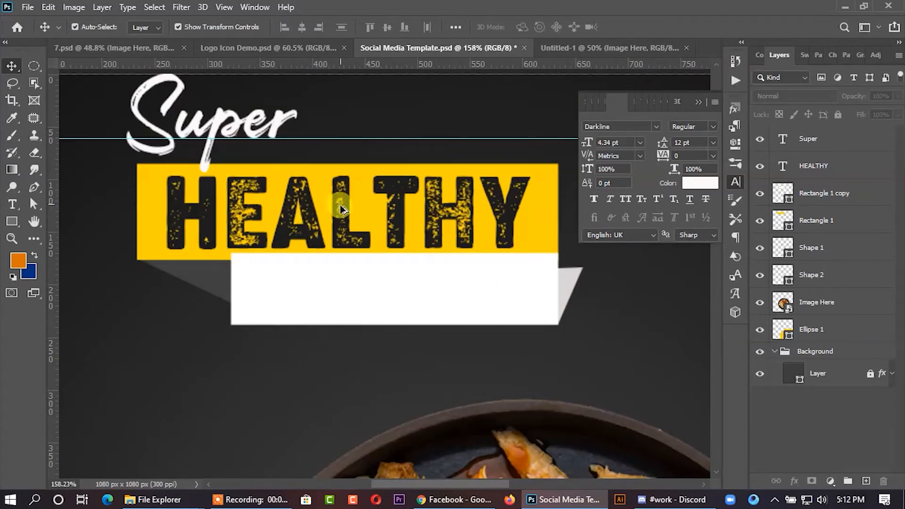
pyautogui.moveTo(342, 209); pyautogui.dragTo(370, 297)
pyautogui.doubleClick(373, 293)
pyautogui.write('FOOD MENU')
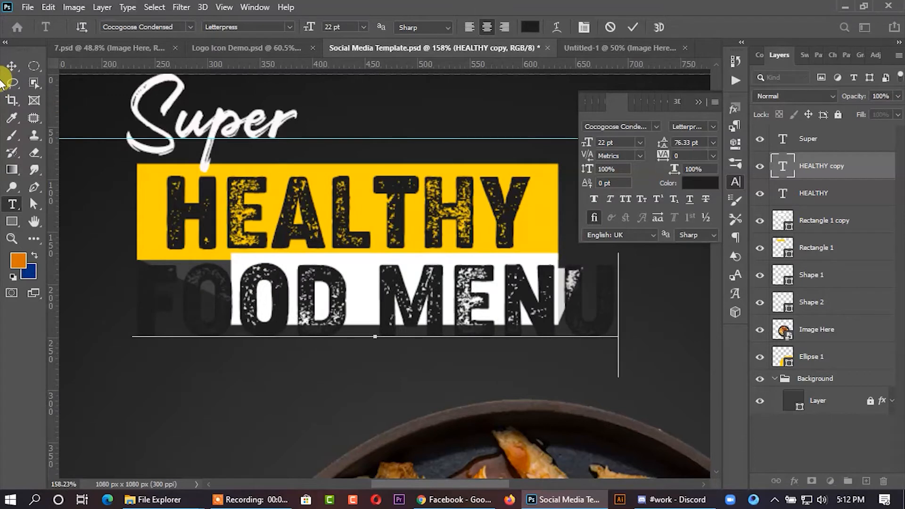
# Step: Set the FOOD MENU text size to 13 pt and centre it on the white rectangle
pyautogui.click(12, 66)
pyautogui.click(602, 143)
pyautogui.write('15')
pyautogui.press('Return')
pyautogui.moveTo(473, 322); pyautogui.dragTo(494, 299)
pyautogui.press('Down')
pyautogui.press('Down')
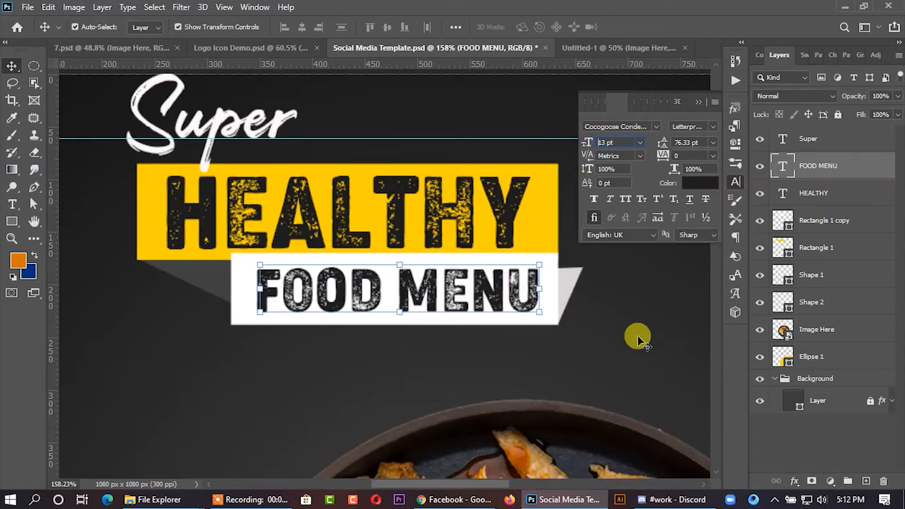
pyautogui.moveTo(485, 290); pyautogui.dragTo(481, 292)
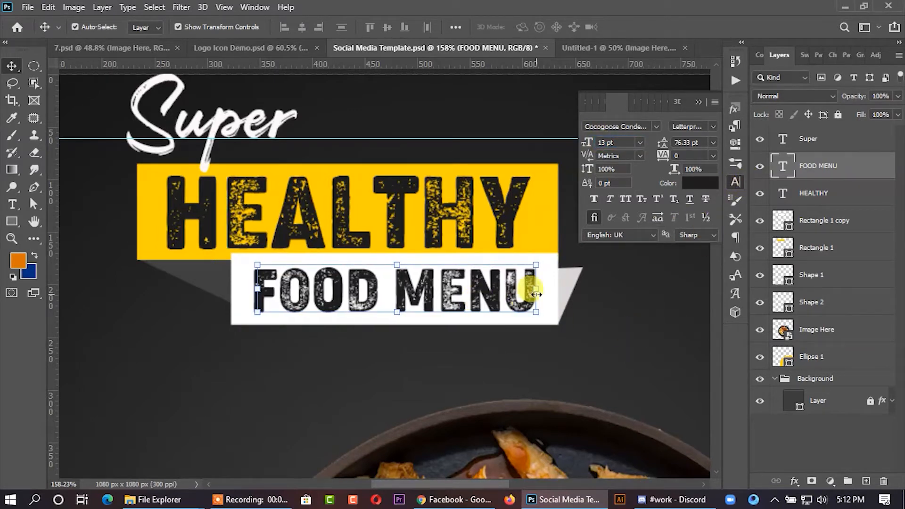
pyautogui.scroll(-5, 578, 306)
pyautogui.scroll(4, 541, 253)
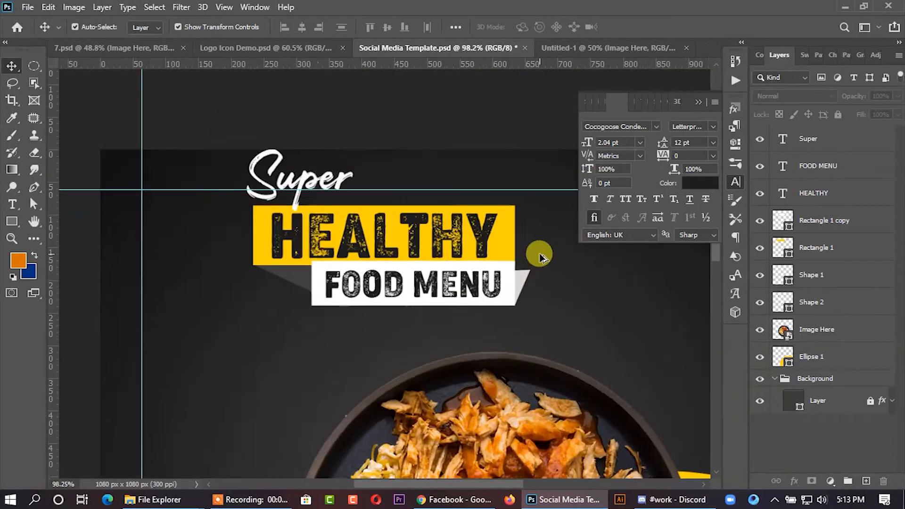
# Step: Draw an open L-shaped path about 15 by 18 px with the Pen tool inside the yellow rectangle's lower-left corner
pyautogui.scroll(1, 302, 251)
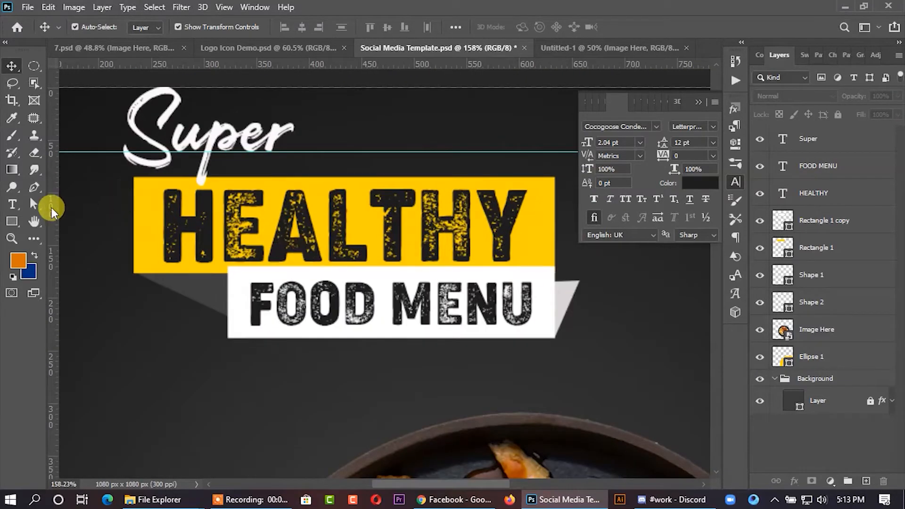
pyautogui.click(34, 190)
pyautogui.scroll(5, 128, 278)
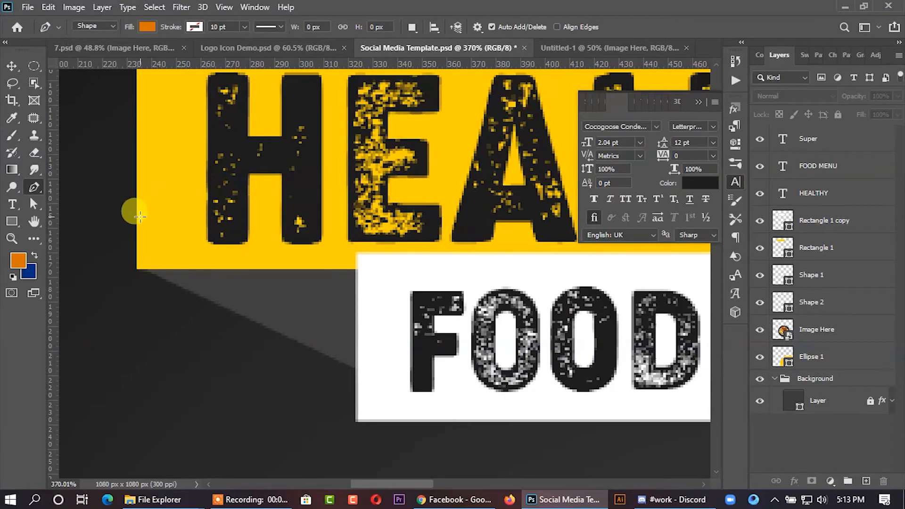
pyautogui.click(142, 215)
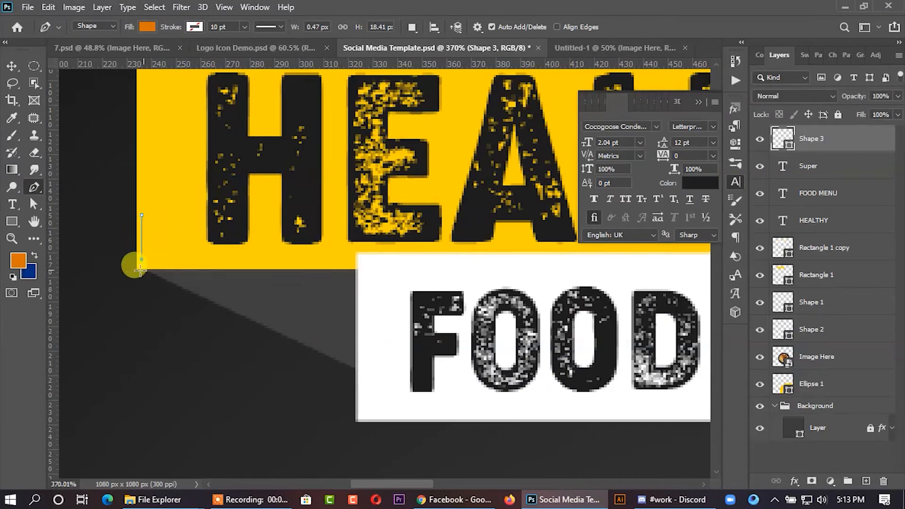
pyautogui.scroll(5, 143, 268)
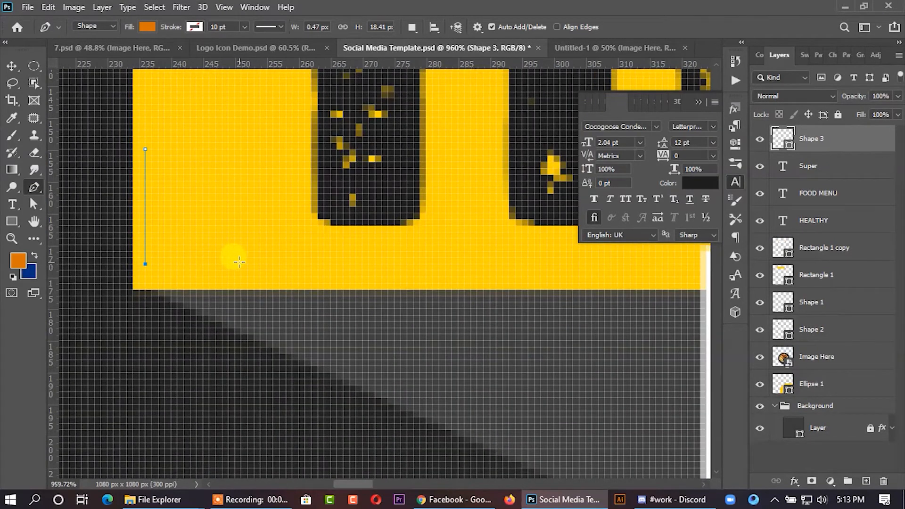
pyautogui.click(240, 263)
# Step: Remove the L-shaped path's fill and give it a dark stroke thinner than 1 pt
pyautogui.click(12, 66)
pyautogui.click(33, 204)
pyautogui.click(206, 30)
pyautogui.click(121, 52)
pyautogui.click(245, 29)
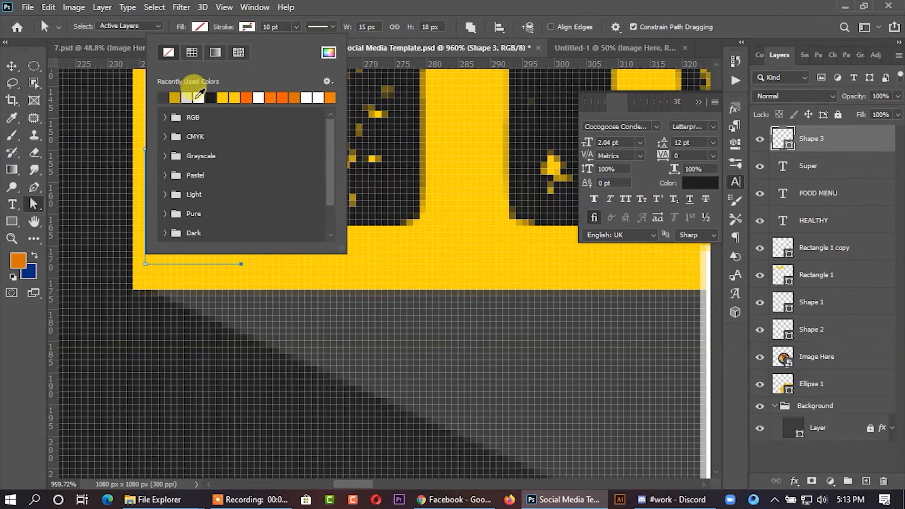
pyautogui.click(210, 98)
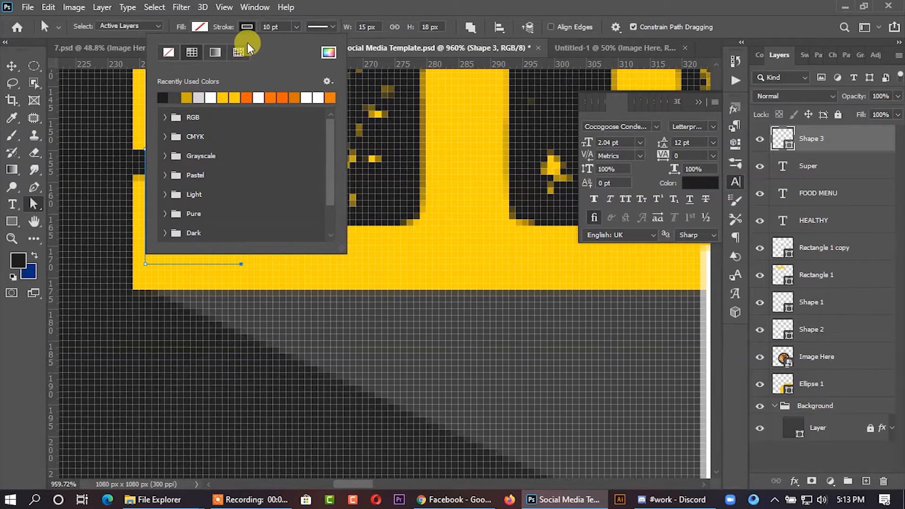
pyautogui.click(322, 26)
pyautogui.click(265, 26)
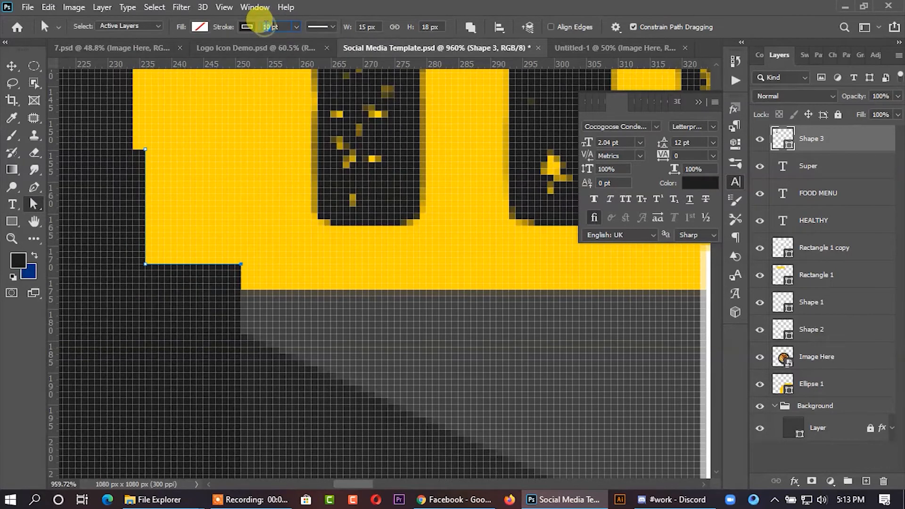
pyautogui.press('Return')
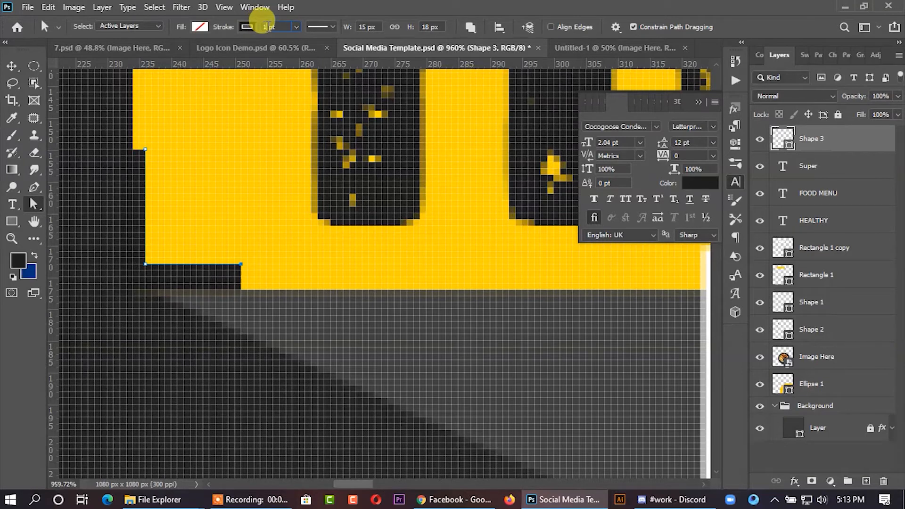
pyautogui.moveTo(268, 26); pyautogui.dragTo(267, 42)
pyautogui.write('0')
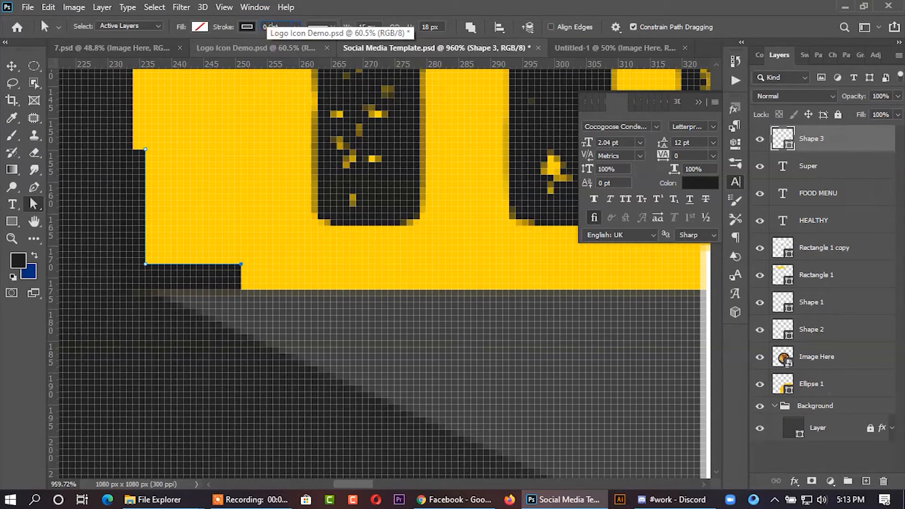
# Step: Move the L-shaped line about 3 px right and 2 px up so it sits inside the yellow rectangle's corner
pyautogui.click(12, 70)
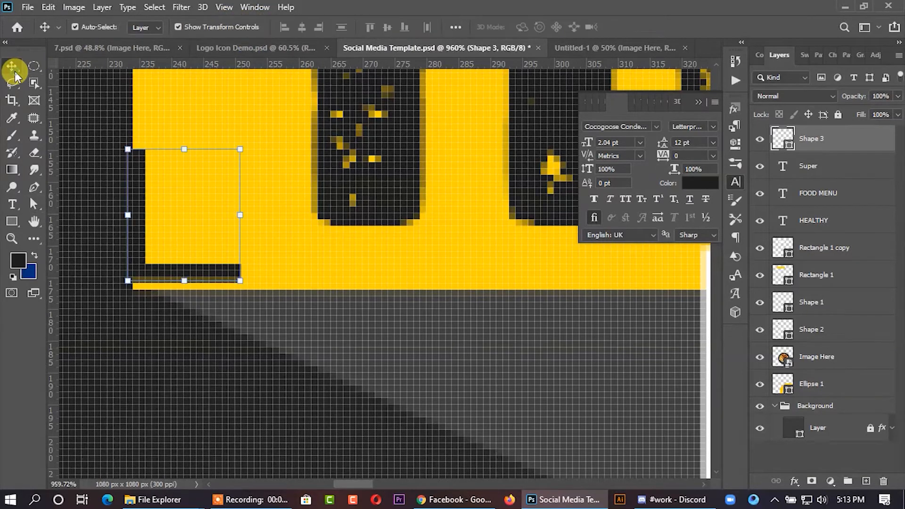
pyautogui.press('Right')
pyautogui.press('Right')
pyautogui.press('Right')
pyautogui.press('Right')
pyautogui.press('Right')
pyautogui.press('Right')
pyautogui.press('Up')
pyautogui.press('Up')
pyautogui.press('Up')
pyautogui.press('Up')
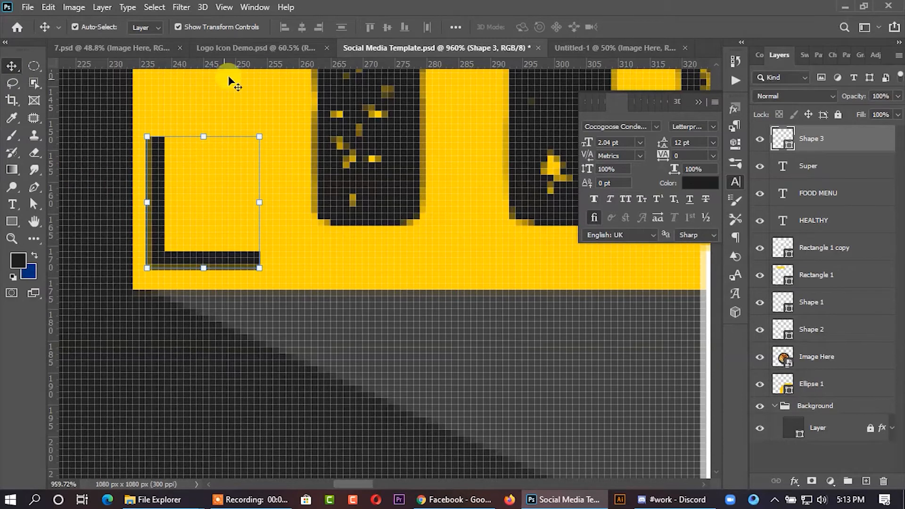
# Step: Set the L-shaped line's stroke width to 0.35 pt and scale it to 96.84% width and 98.48% height
pyautogui.click(35, 204)
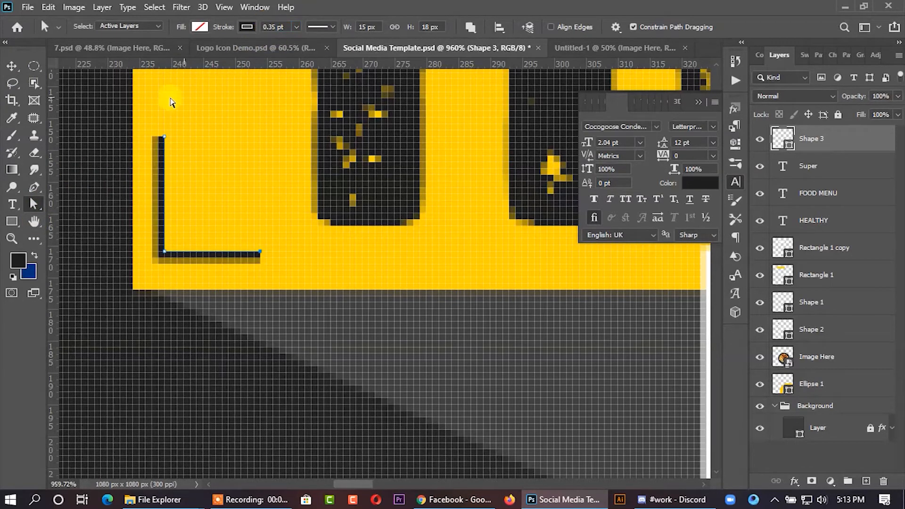
pyautogui.click(13, 66)
pyautogui.click(156, 200)
pyautogui.moveTo(155, 200); pyautogui.dragTo(159, 198)
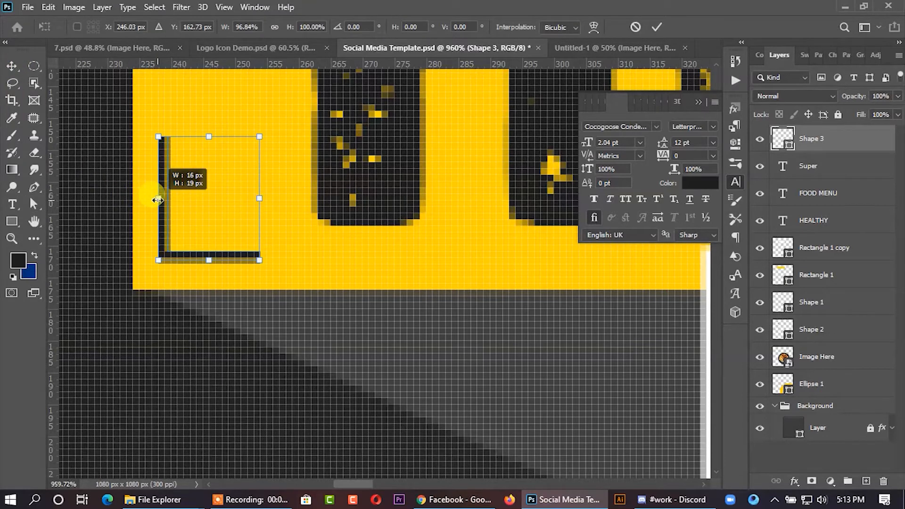
pyautogui.scroll(3, 231, 237)
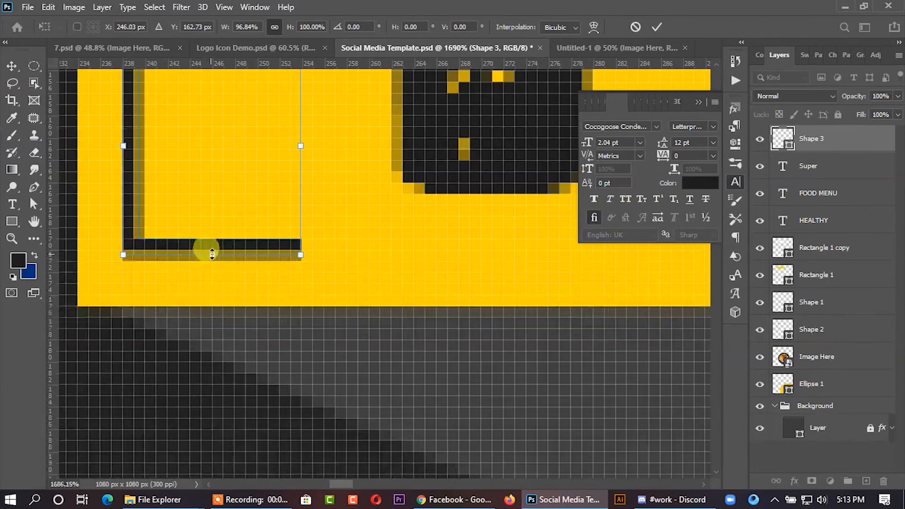
pyautogui.moveTo(214, 257); pyautogui.dragTo(213, 253)
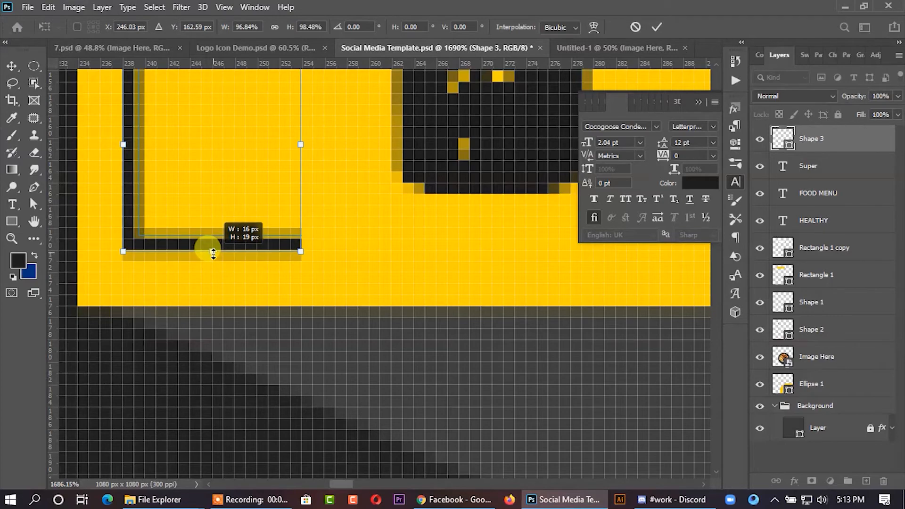
pyautogui.scroll(-10, 213, 254)
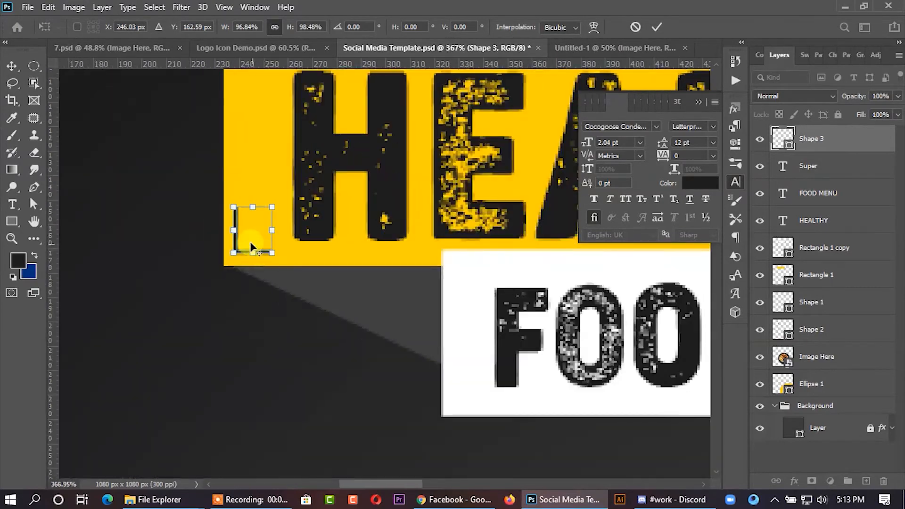
pyautogui.scroll(-2, 192, 234)
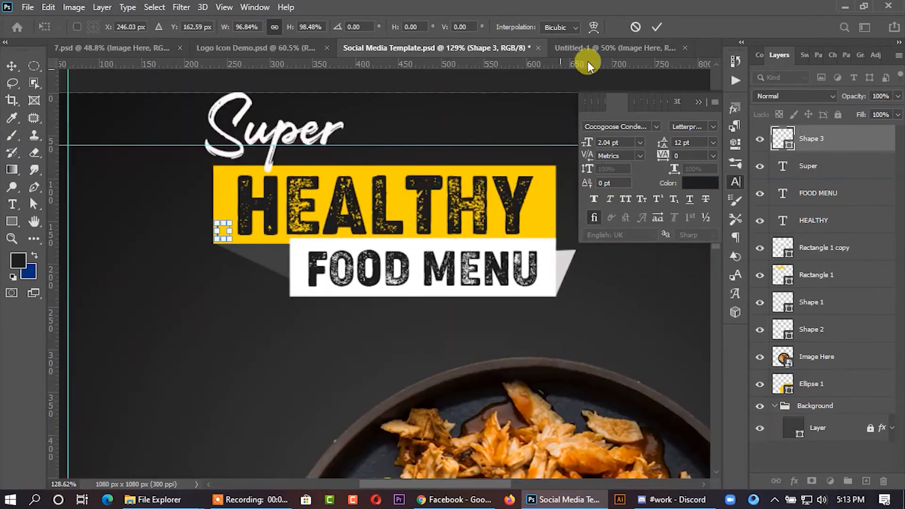
pyautogui.click(663, 27)
# Step: Lengthen both arms of the L-shaped line by moving its end points, to about 21.5 by 18.7 px, and deselect it
pyautogui.scroll(9, 216, 252)
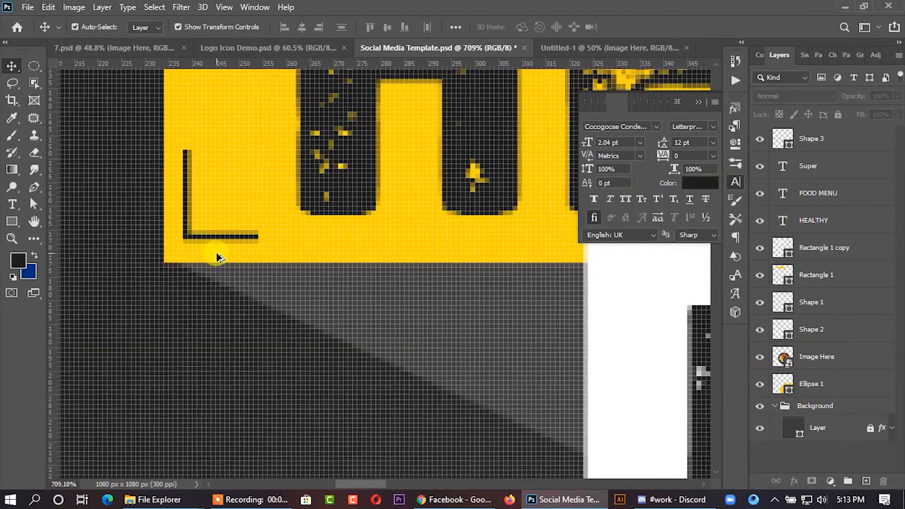
pyautogui.click(219, 240)
pyautogui.click(48, 210)
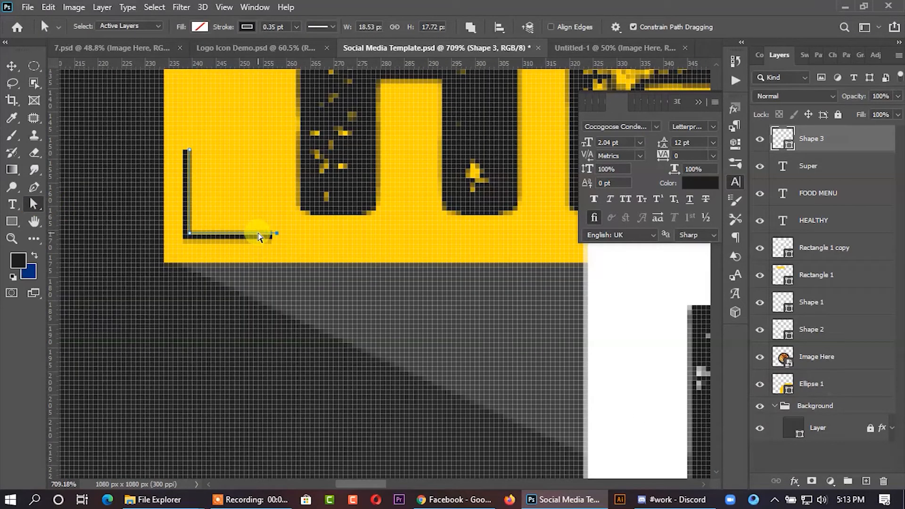
pyautogui.moveTo(188, 152); pyautogui.dragTo(189, 146)
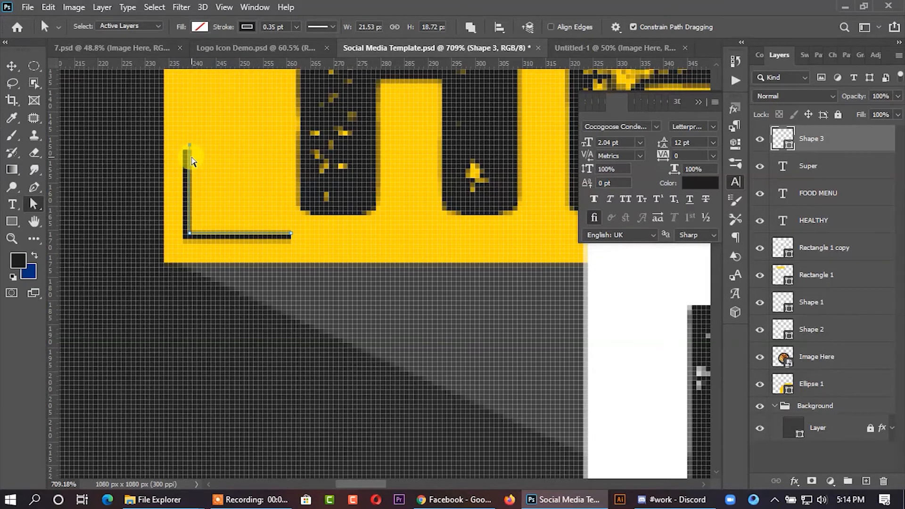
pyautogui.scroll(-2, 194, 162)
pyautogui.click(12, 66)
pyautogui.click(85, 188)
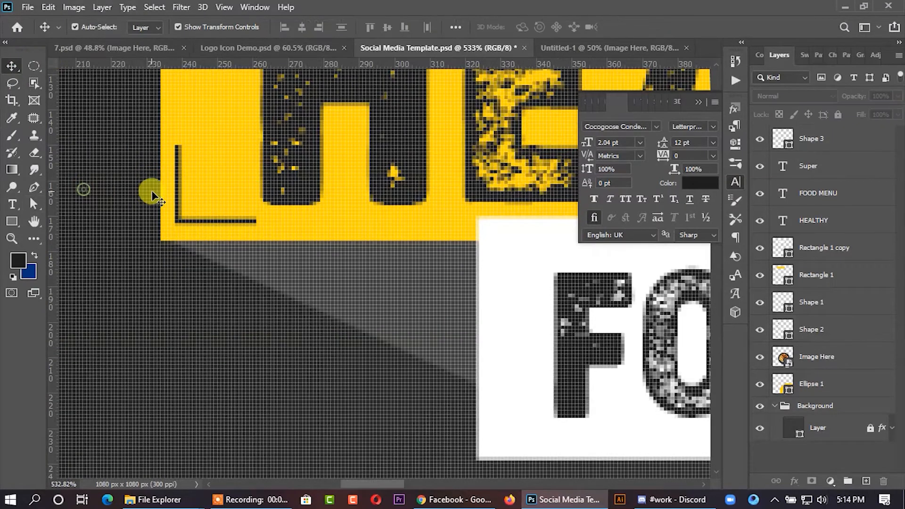
# Step: Duplicate the L-shaped corner line into the lower-left corner of the white FOOD MENU rectangle
pyautogui.click(175, 191)
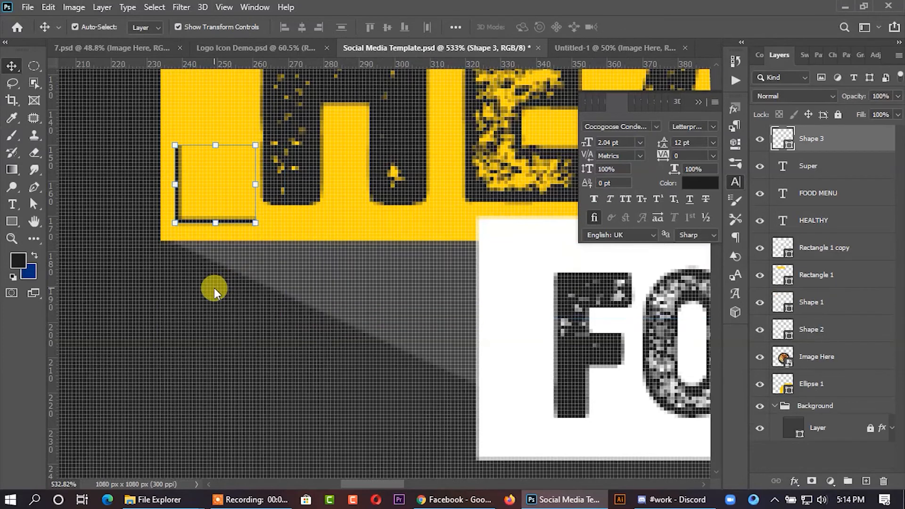
pyautogui.click(187, 306)
pyautogui.moveTo(194, 225); pyautogui.dragTo(506, 433)
# Step: Duplicate the yellow rectangle's L-shaped line into that rectangle's upper-right corner, beside the Y of HEALTHY
pyautogui.scroll(-5, 267, 356)
pyautogui.scroll(-2, 133, 330)
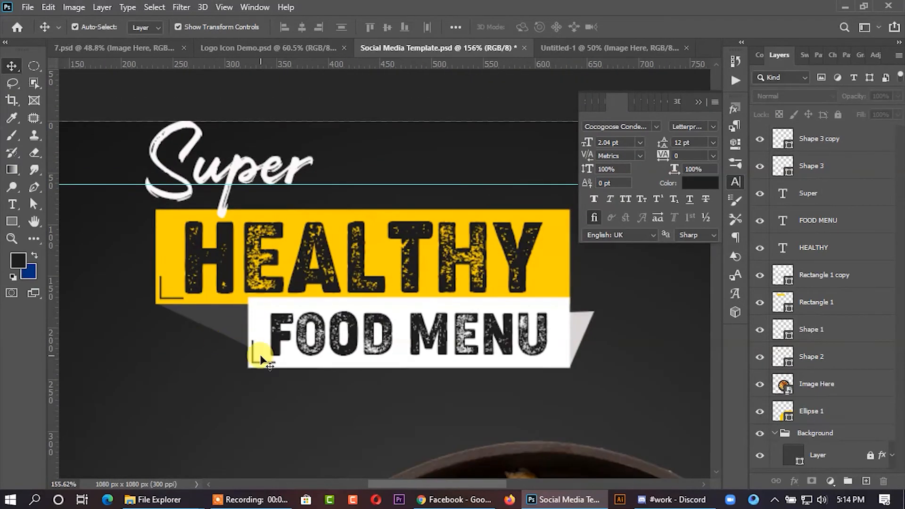
pyautogui.moveTo(163, 302); pyautogui.dragTo(537, 238)
pyautogui.rightClick(545, 231)
pyautogui.press('Escape')
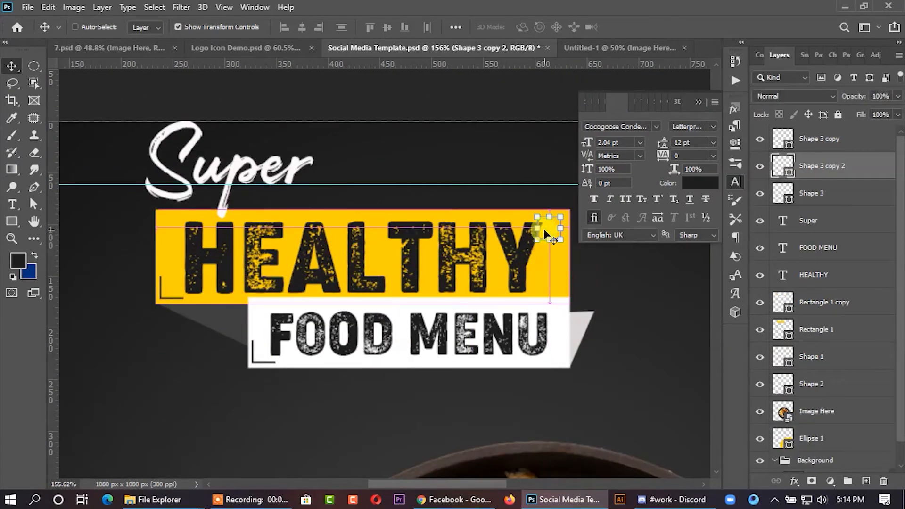
# Step: Flip the upper-right L-shaped copy horizontally and vertically so it follows the yellow rectangle's corner
pyautogui.hotkey('ctrl', 't')
pyautogui.rightClick(545, 231)
pyautogui.click(571, 456)
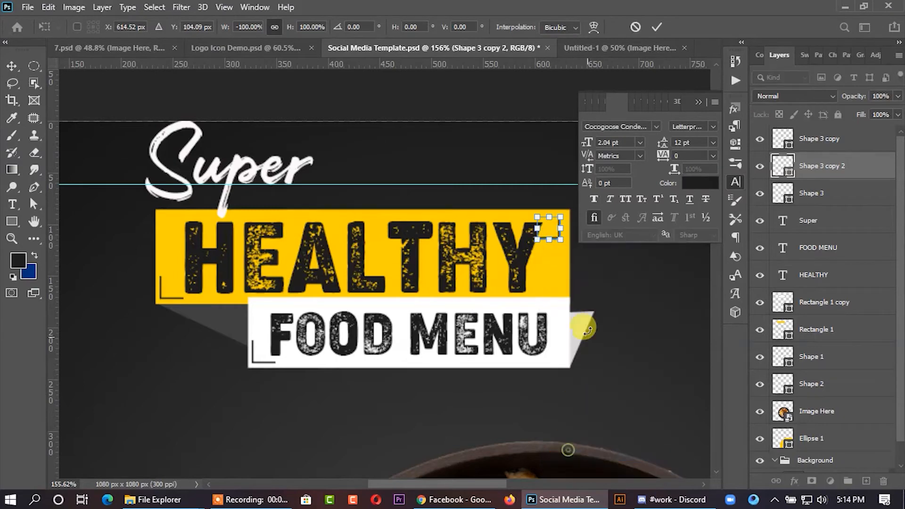
pyautogui.rightClick(547, 227)
pyautogui.click(567, 463)
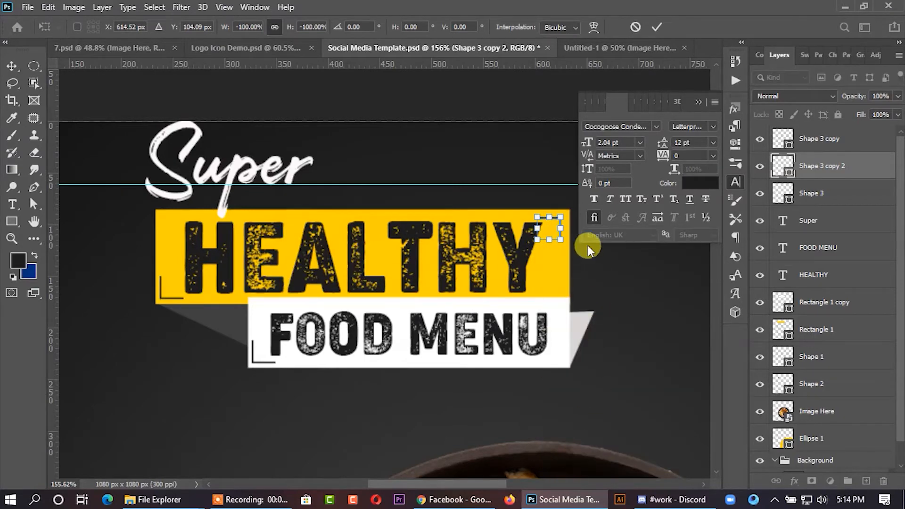
pyautogui.scroll(6, 592, 253)
pyautogui.click(702, 102)
pyautogui.scroll(-4, 460, 165)
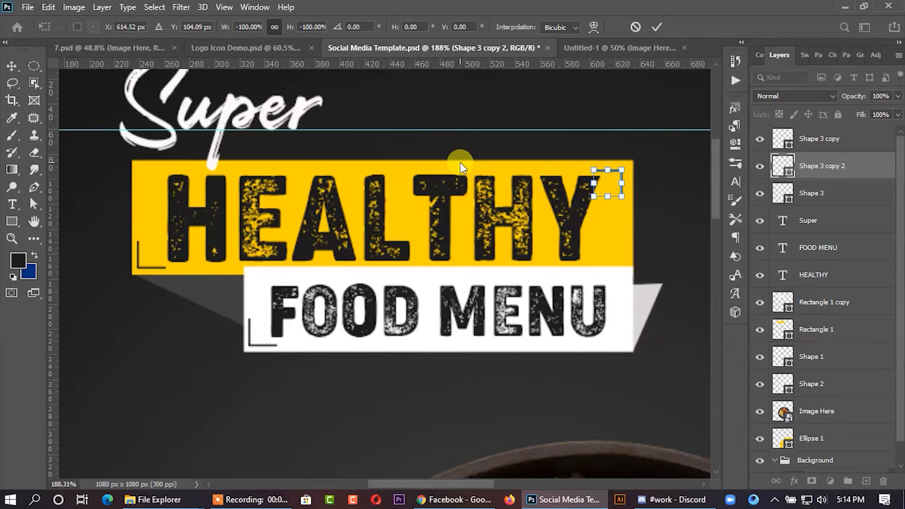
pyautogui.click(657, 27)
# Step: Duplicate the flipped corner line straight down into the white rectangle's upper-right corner and deselect it
pyautogui.scroll(5, 663, 167)
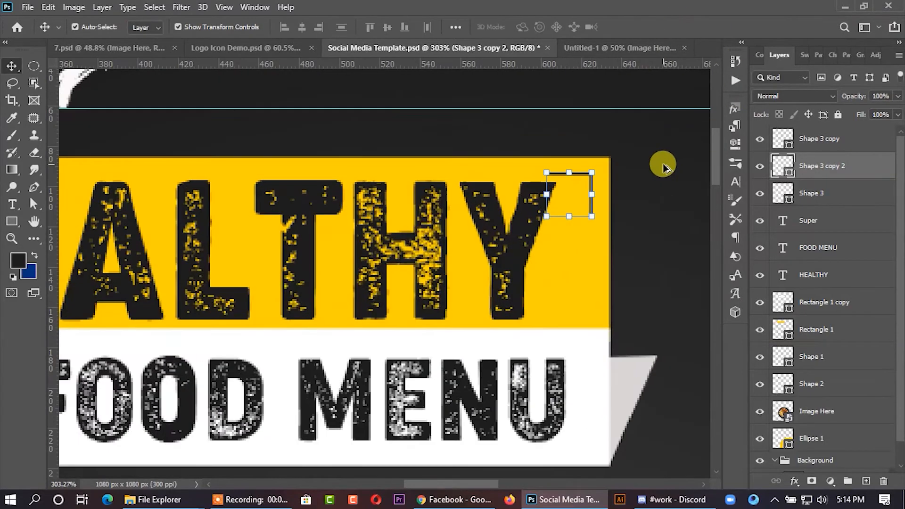
pyautogui.scroll(-2, 655, 184)
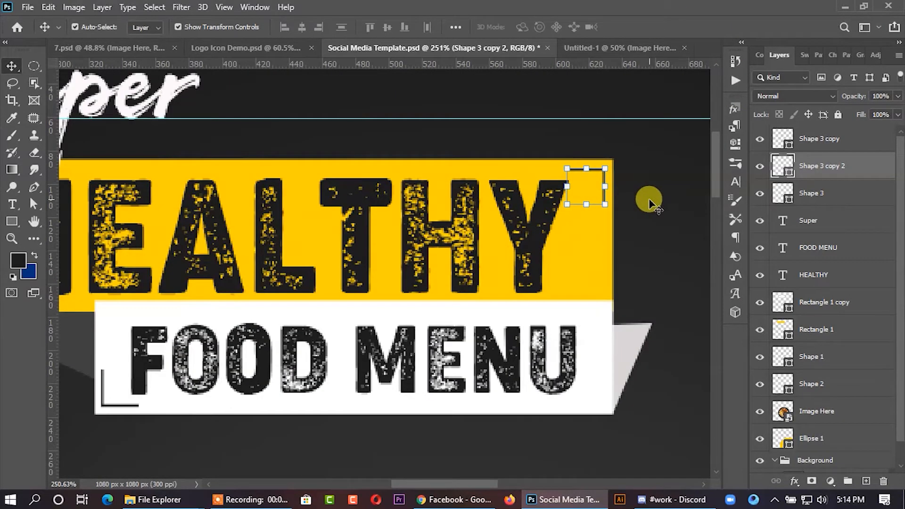
pyautogui.click(647, 200)
pyautogui.moveTo(605, 174)
pyautogui.mouseDown()
pyautogui.moveTo(594, 236)
pyautogui.moveTo(603, 314)
pyautogui.mouseUp()
pyautogui.click(643, 190)
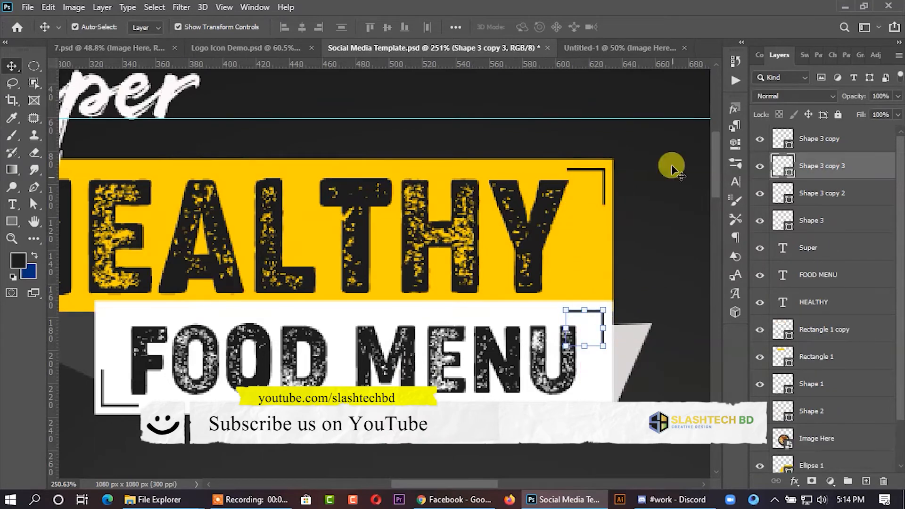
pyautogui.click(648, 141)
# Step: Set the font size of the "Super" text to 18 pt and deselect it
pyautogui.scroll(-6, 651, 217)
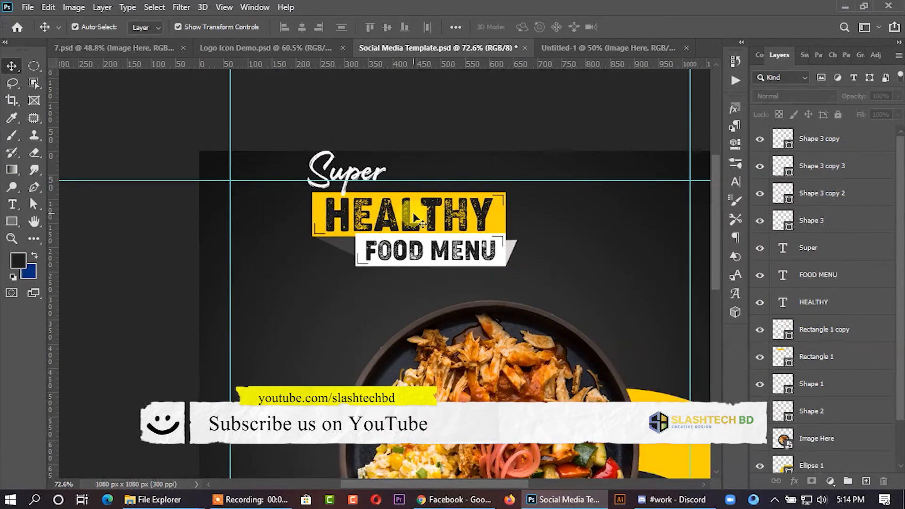
pyautogui.scroll(2, 415, 218)
pyautogui.click(359, 162)
pyautogui.click(735, 182)
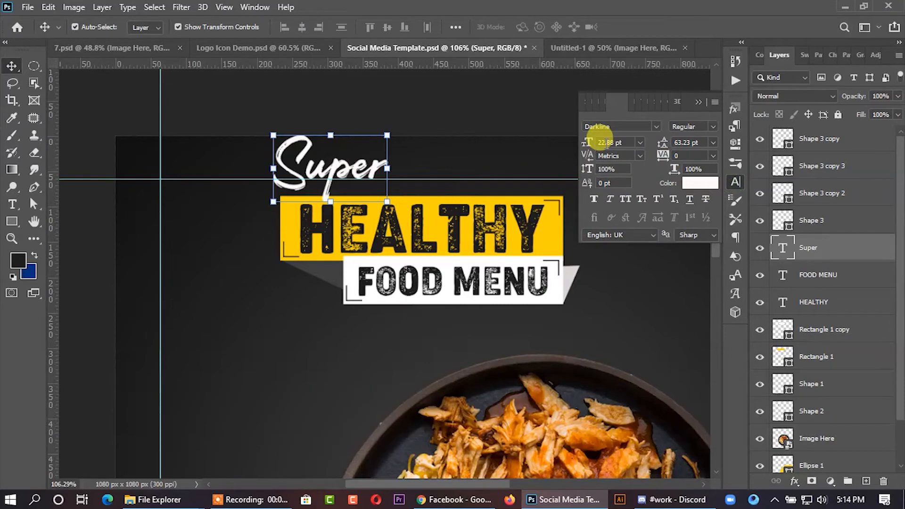
pyautogui.write('8')
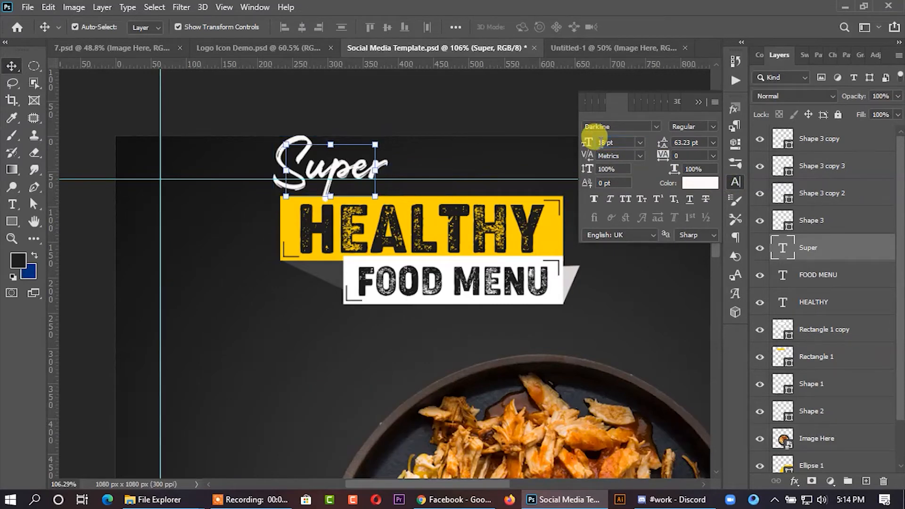
pyautogui.press('Return')
pyautogui.click(135, 311)
# Step: Move the four L-shaped corner line layers below the HEALTHY text layer in the layer order
pyautogui.scroll(-1, 292, 239)
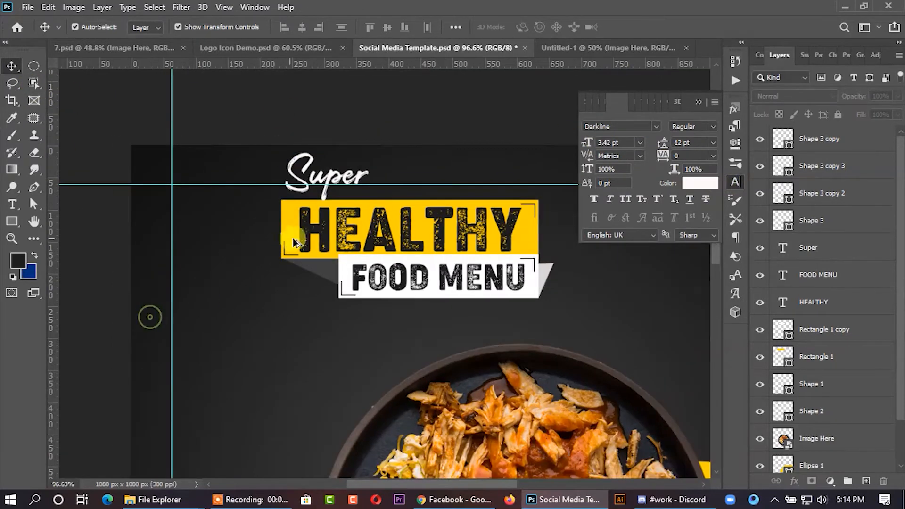
pyautogui.click(846, 147)
pyautogui.keyDown('shift'); pyautogui.click(809, 220); pyautogui.keyUp('shift')
pyautogui.moveTo(825, 138); pyautogui.dragTo(797, 317)
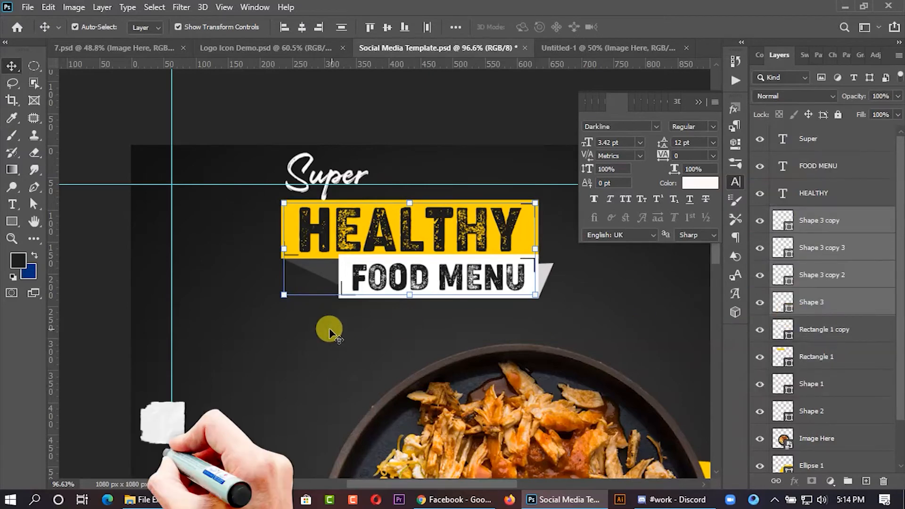
# Step: Group all headline layers, from the "Super" text down to the Shape 2 ribbon fold
pyautogui.click(814, 149)
pyautogui.scroll(-2, 805, 323)
pyautogui.keyDown('shift'); pyautogui.click(805, 355); pyautogui.keyUp('shift')
pyautogui.hotkey('ctrl', 't')
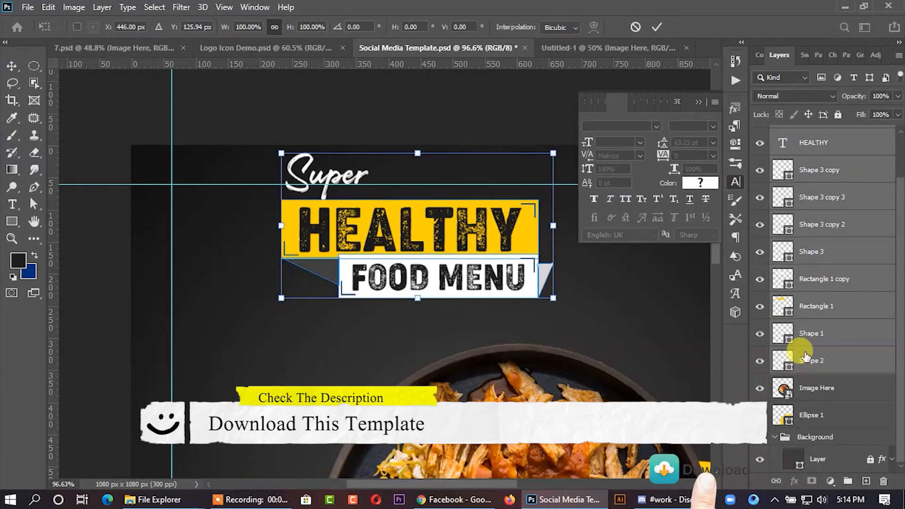
pyautogui.click(663, 28)
pyautogui.hotkey('ctrl', 'g')
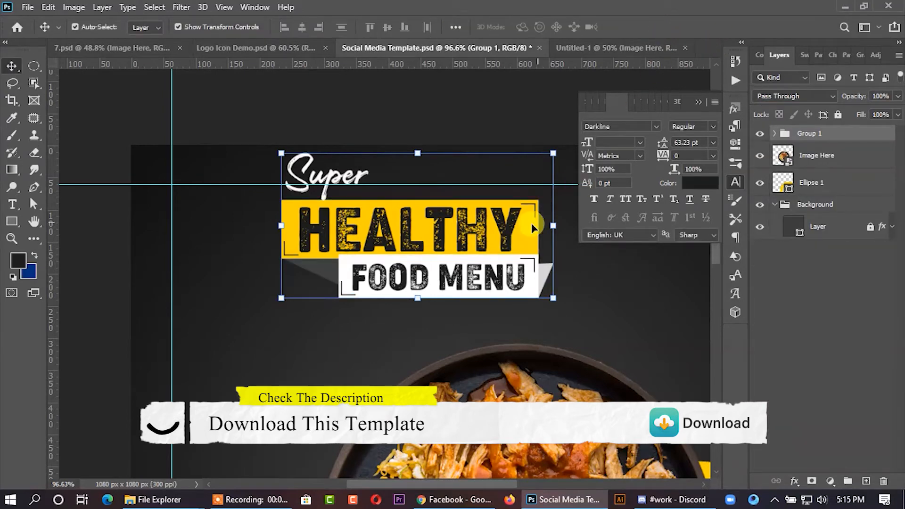
# Step: Move the headline group toward the canvas's upper-left area, to X 344.62 px and Y 174.50 px
pyautogui.hotkey('ctrl', 't')
pyautogui.moveTo(451, 250); pyautogui.dragTo(379, 282)
pyautogui.scroll(-5, 379, 279)
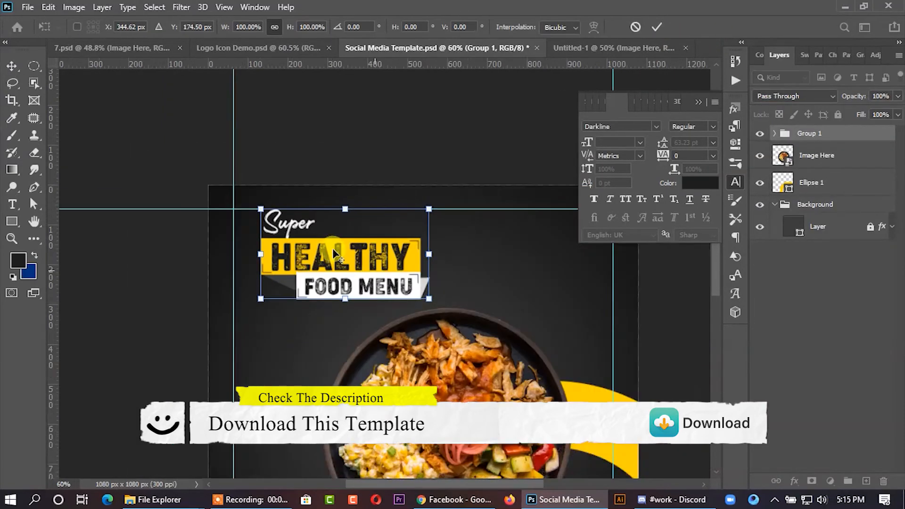
pyautogui.hotkey('alt', 'space')
pyautogui.click(657, 27)
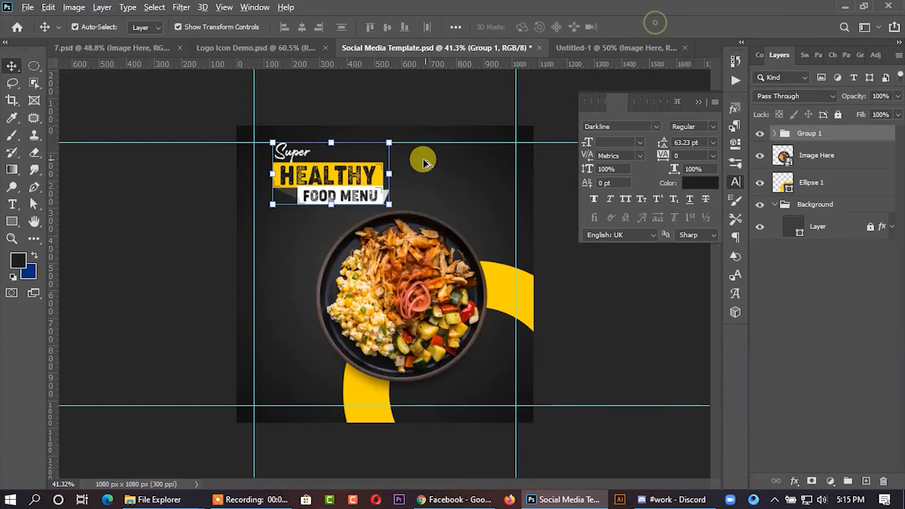
# Step: Scale the headline group to 107.75%, rotate it -6.25° and move it to X 362.17 px, Y 188.16 px
pyautogui.scroll(5, 424, 156)
pyautogui.moveTo(382, 77); pyautogui.dragTo(384, 72)
pyautogui.moveTo(418, 151); pyautogui.dragTo(432, 176)
pyautogui.scroll(2, 396, 148)
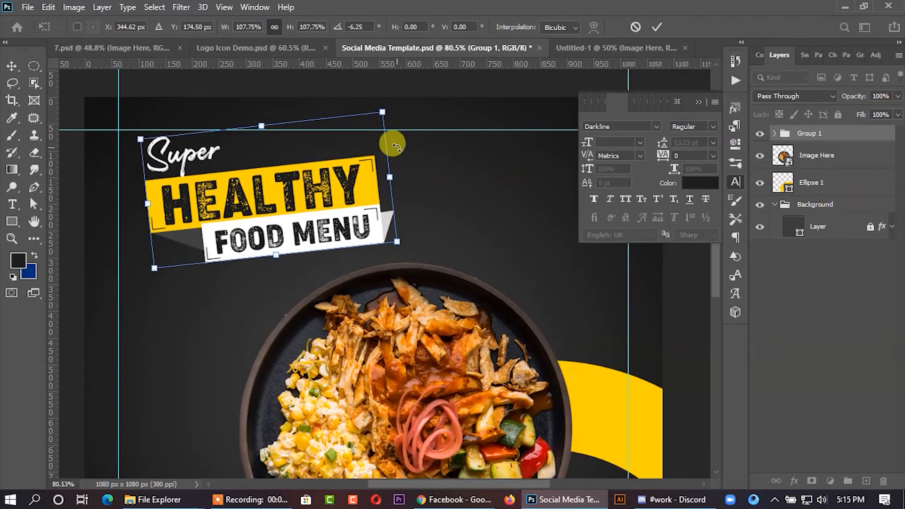
pyautogui.moveTo(322, 198)
pyautogui.mouseDown()
pyautogui.moveTo(320, 207)
pyautogui.moveTo(333, 196)
pyautogui.moveTo(329, 203)
pyautogui.mouseUp()
pyautogui.scroll(-5, 316, 189)
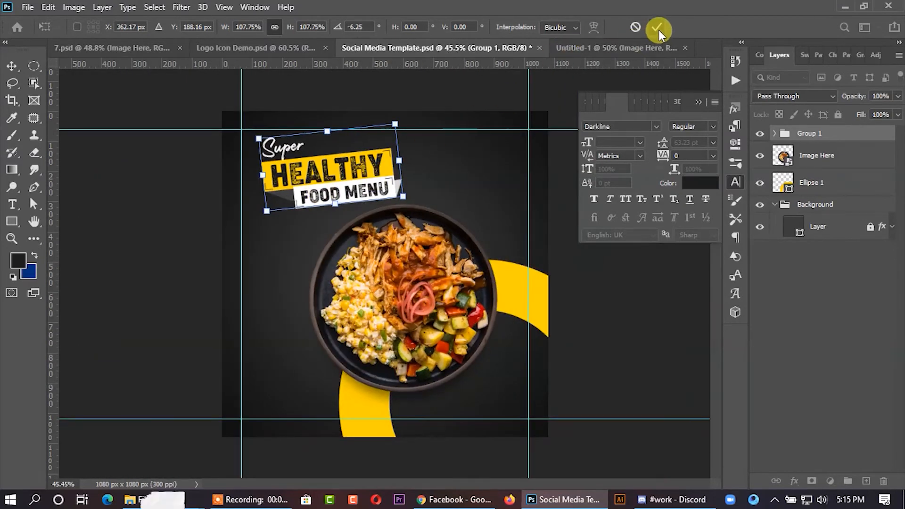
pyautogui.click(659, 29)
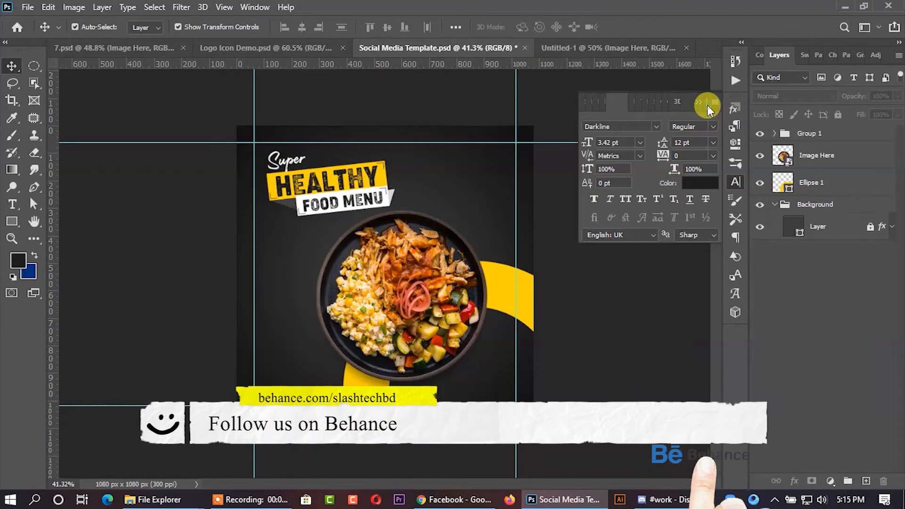
# Step: Move the food plate image slightly down, by about 10 px, and deselect it
pyautogui.click(707, 106)
pyautogui.moveTo(380, 339); pyautogui.dragTo(380, 343)
pyautogui.click(584, 325)
# Step: Activate the Brush tool and add a new empty layer above the headline group
pyautogui.click(12, 136)
pyautogui.click(222, 206)
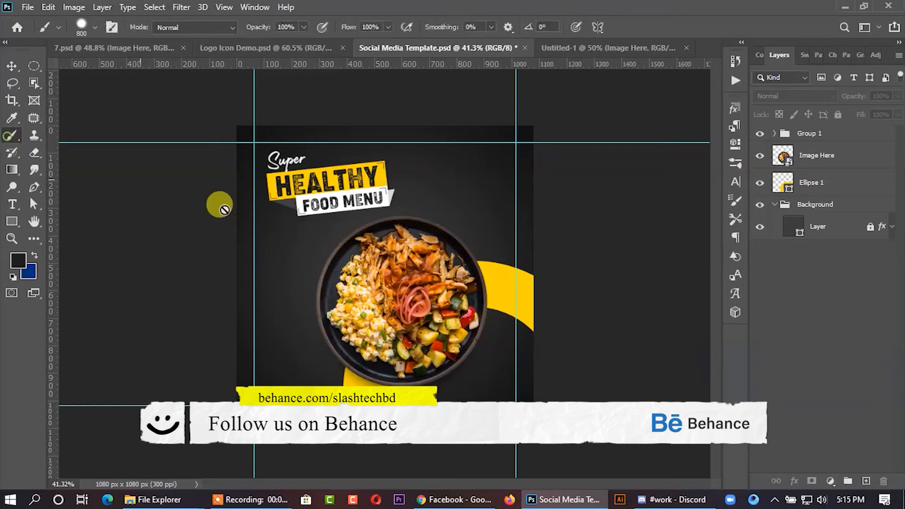
pyautogui.click(867, 481)
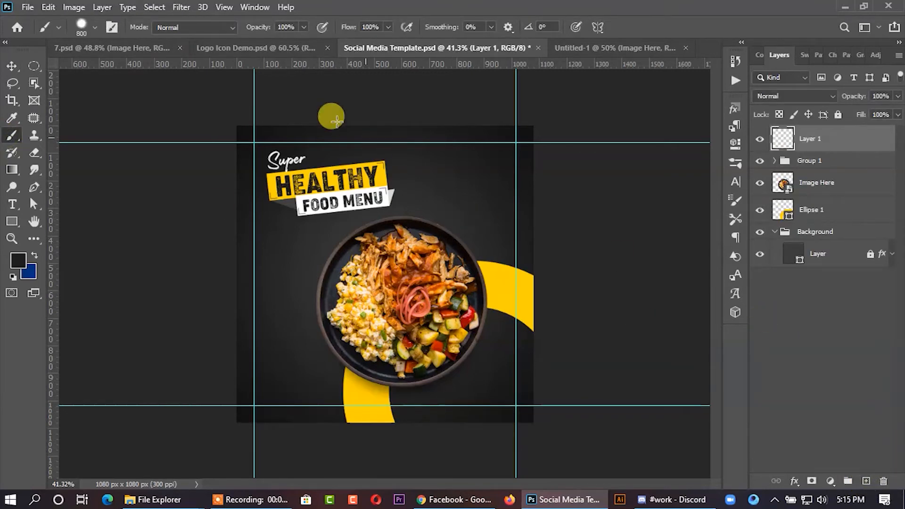
# Step: Choose the recent 800 px halftone brush and reduce its size to 401 px for the new layer
pyautogui.click(92, 26)
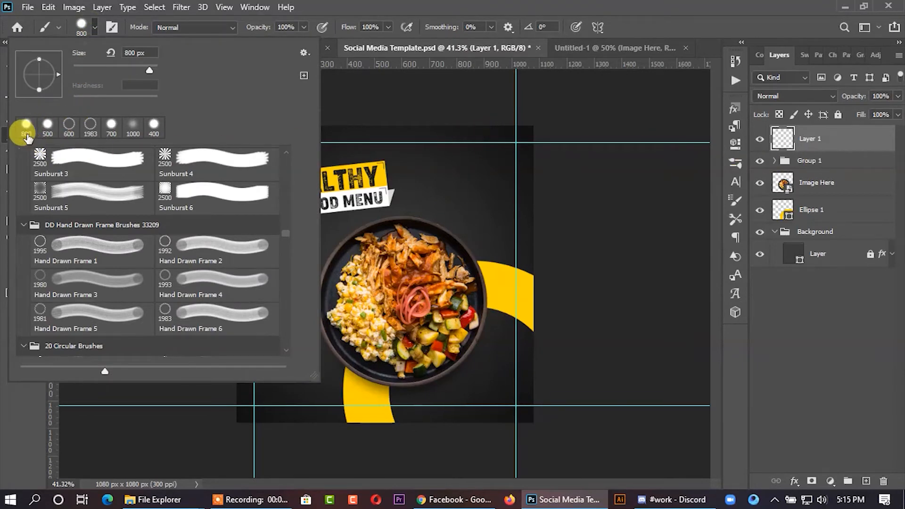
pyautogui.click(830, 140)
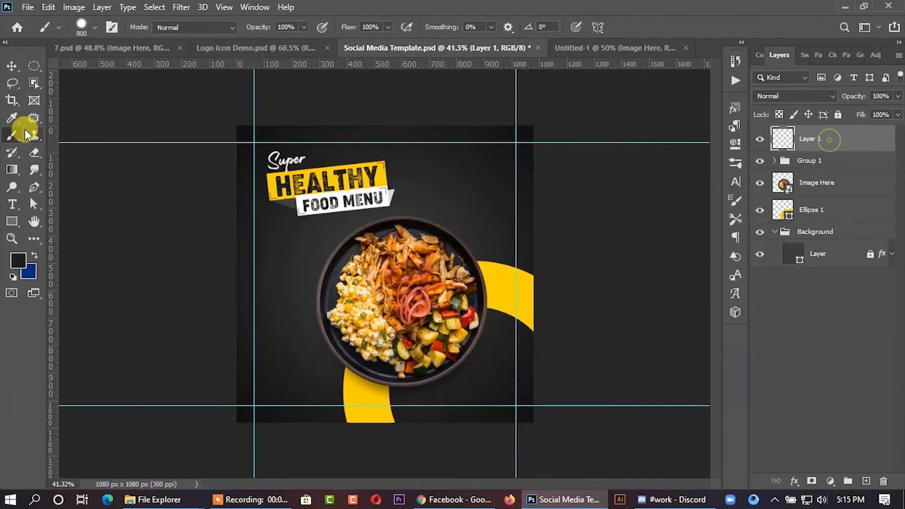
pyautogui.click(97, 27)
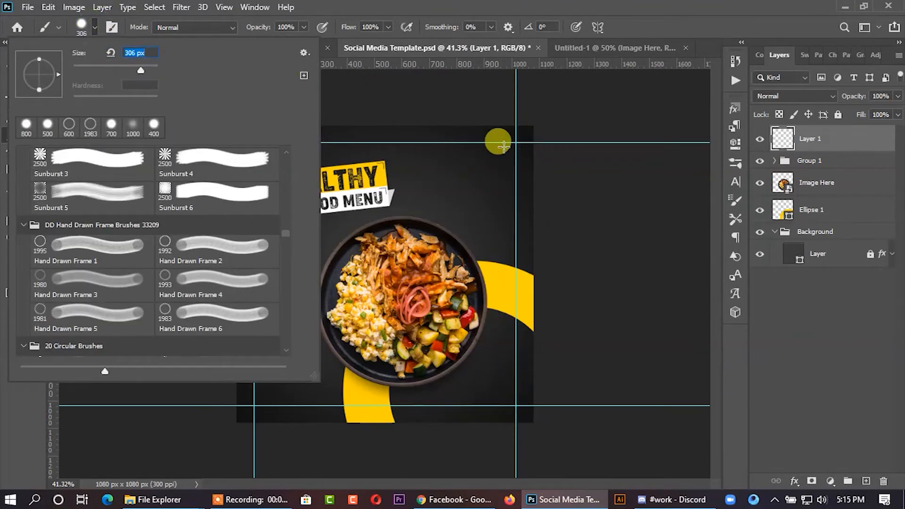
pyautogui.click(806, 147)
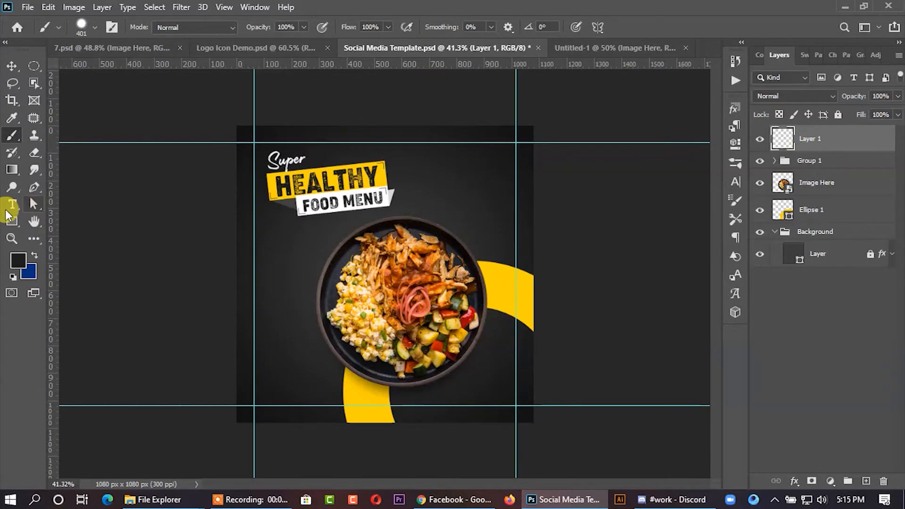
# Step: Sample the ring's yellow as the foreground color and stamp the halftone brush once at the canvas's upper-right corner
pyautogui.press('i')
pyautogui.click(18, 260)
pyautogui.click(505, 278)
pyautogui.click(864, 248)
pyautogui.press('b')
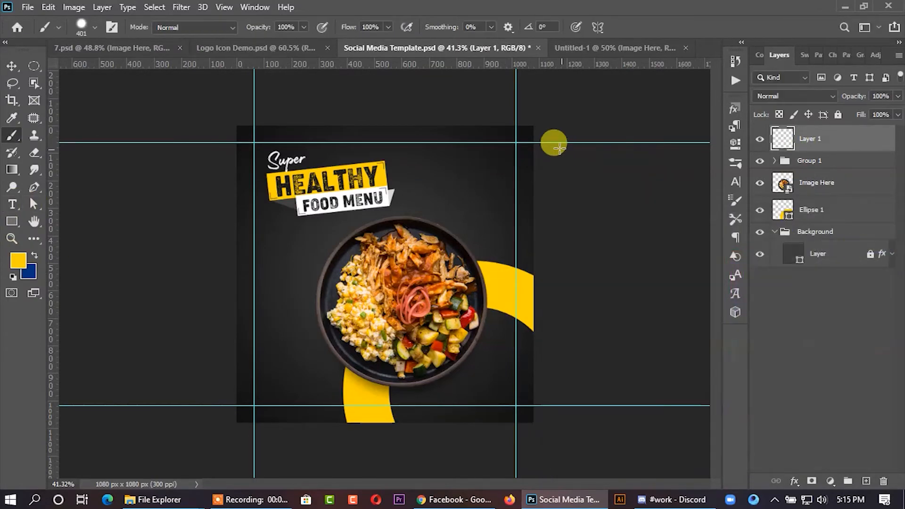
pyautogui.click(547, 143)
# Step: Move the yellow halftone up and right so it partly runs off the canvas's upper-right corner
pyautogui.click(11, 66)
pyautogui.scroll(4, 524, 119)
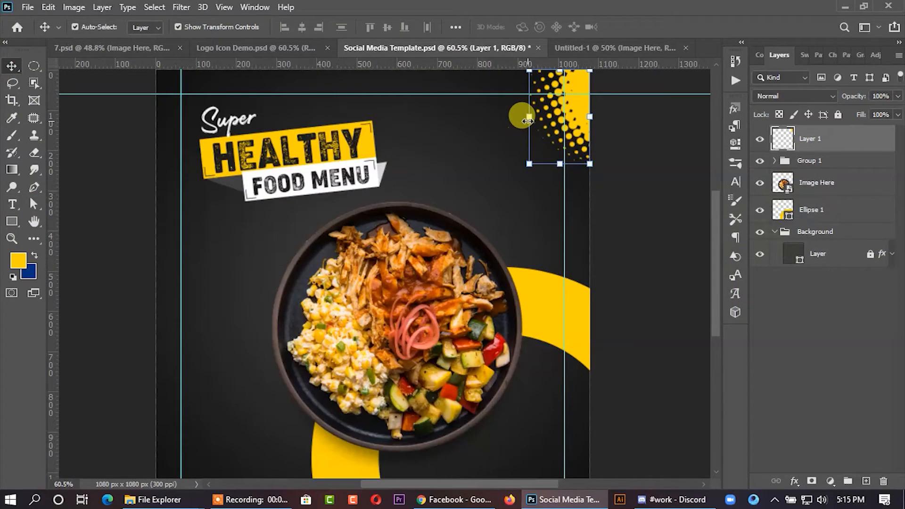
pyautogui.hotkey('shift', 'Up')
pyautogui.hotkey('shift', 'Up')
pyautogui.hotkey('shift', 'Up')
pyautogui.hotkey('shift', 'Up')
pyautogui.press('Right')
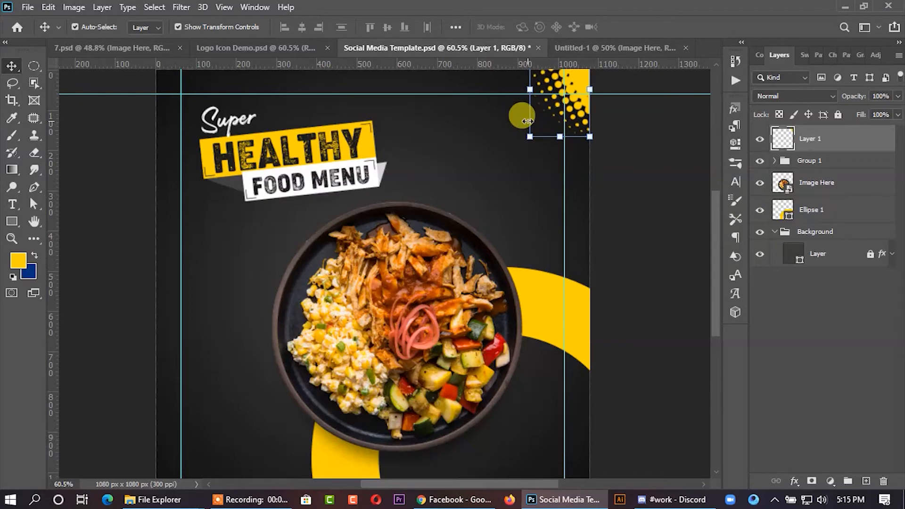
pyautogui.scroll(1, 566, 144)
pyautogui.scroll(4, 585, 151)
pyautogui.hotkey('shift', 'Right')
pyautogui.hotkey('shift', 'Right')
pyautogui.hotkey('shift', 'Right')
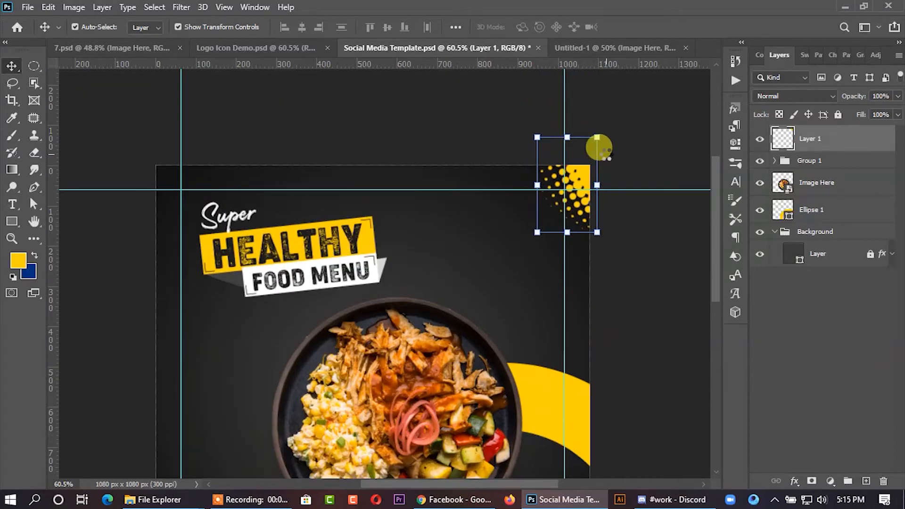
pyautogui.click(623, 256)
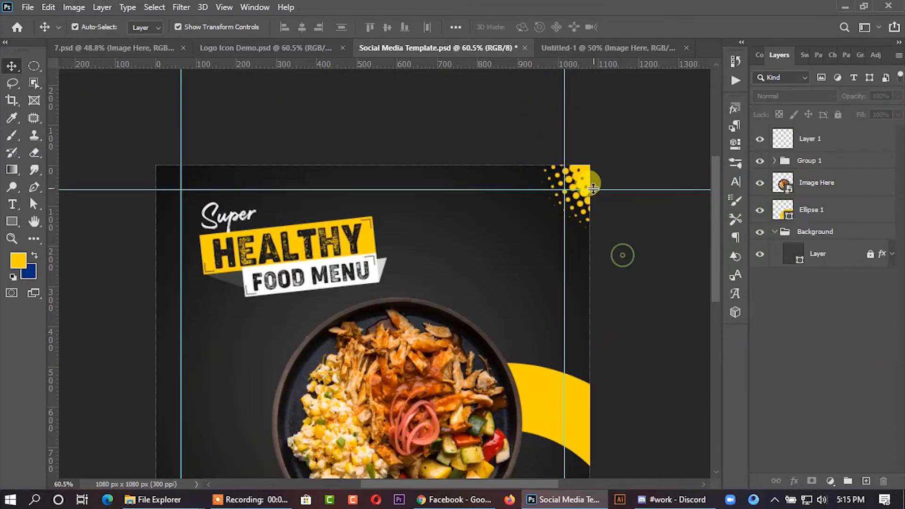
# Step: Duplicate the halftone to the canvas's upper-left corner, flip the copy horizontally and scale it to 89.82%
pyautogui.moveTo(580, 182); pyautogui.dragTo(189, 188)
pyautogui.hotkey('ctrl', 't')
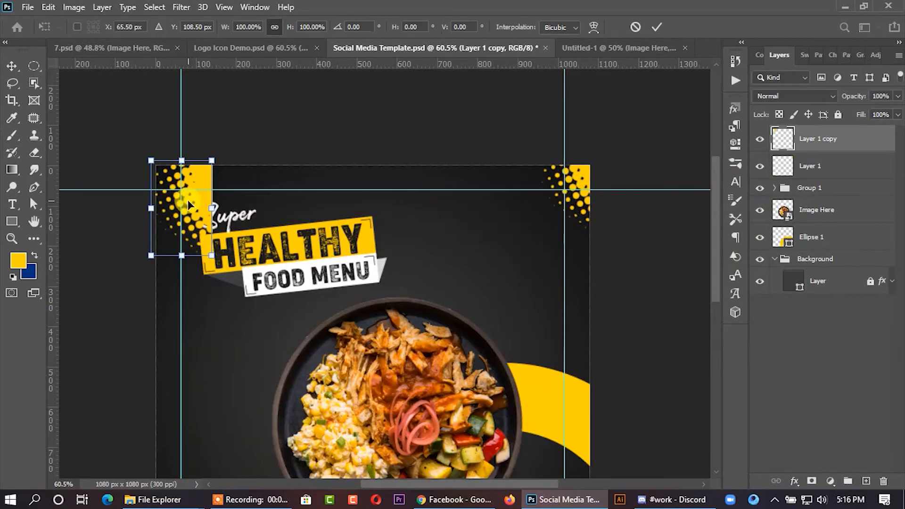
pyautogui.rightClick(188, 201)
pyautogui.click(225, 426)
pyautogui.moveTo(171, 204); pyautogui.dragTo(158, 203)
pyautogui.moveTo(198, 158); pyautogui.dragTo(194, 163)
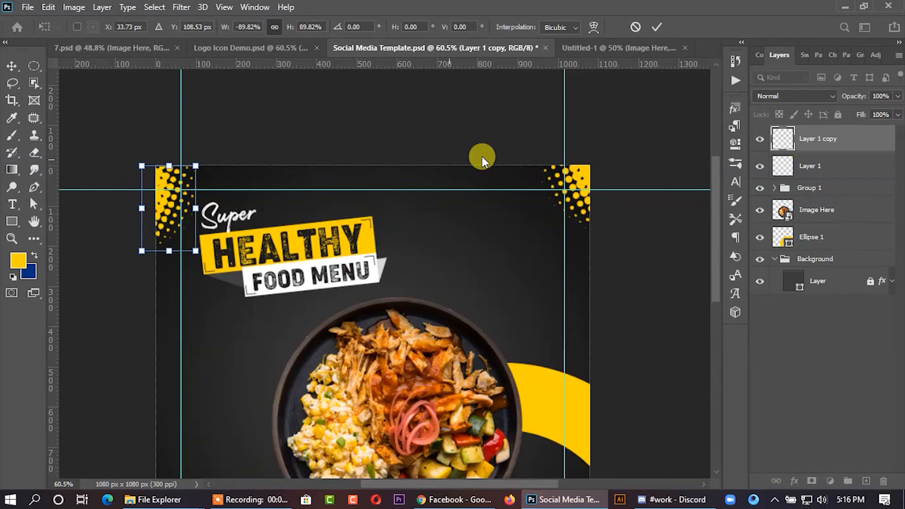
pyautogui.click(652, 30)
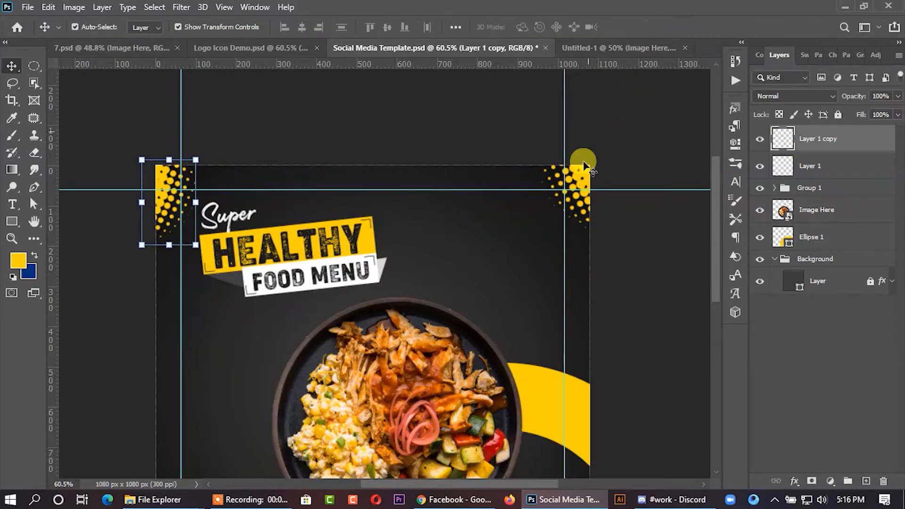
pyautogui.click(638, 283)
pyautogui.scroll(-3, 474, 228)
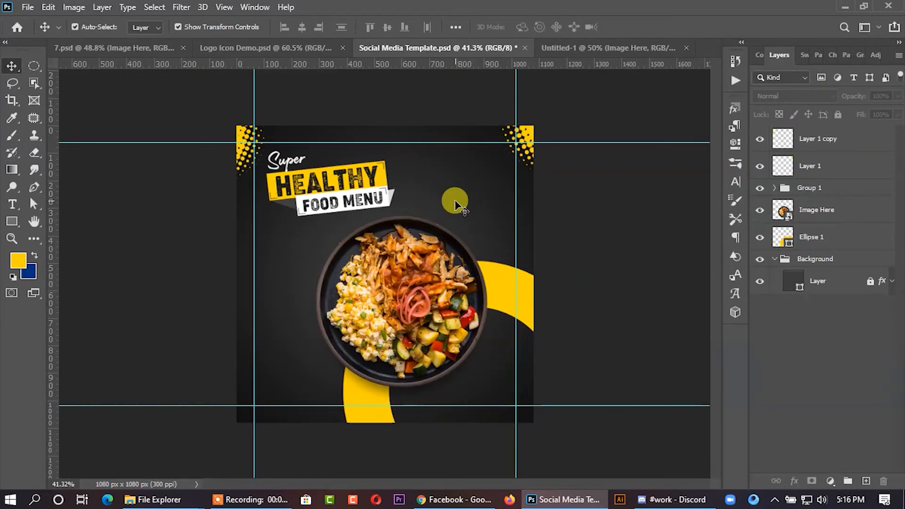
pyautogui.click(242, 140)
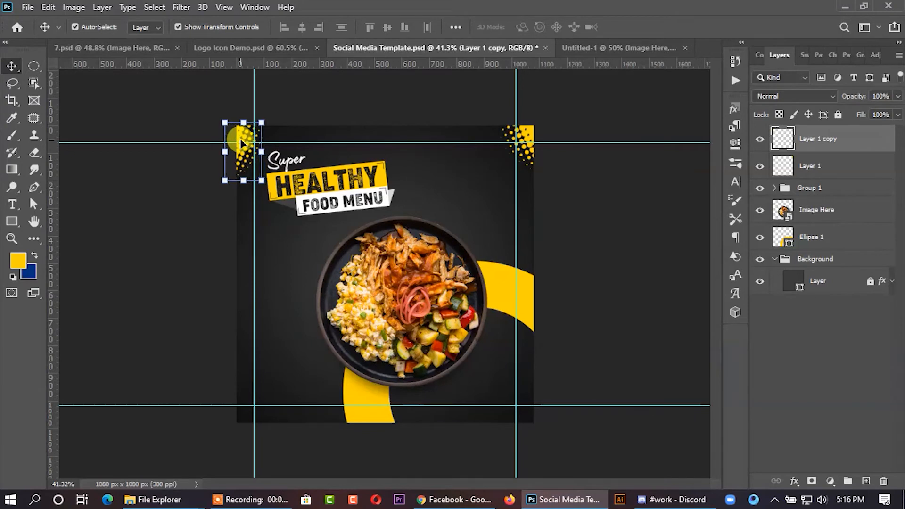
pyautogui.click(530, 137)
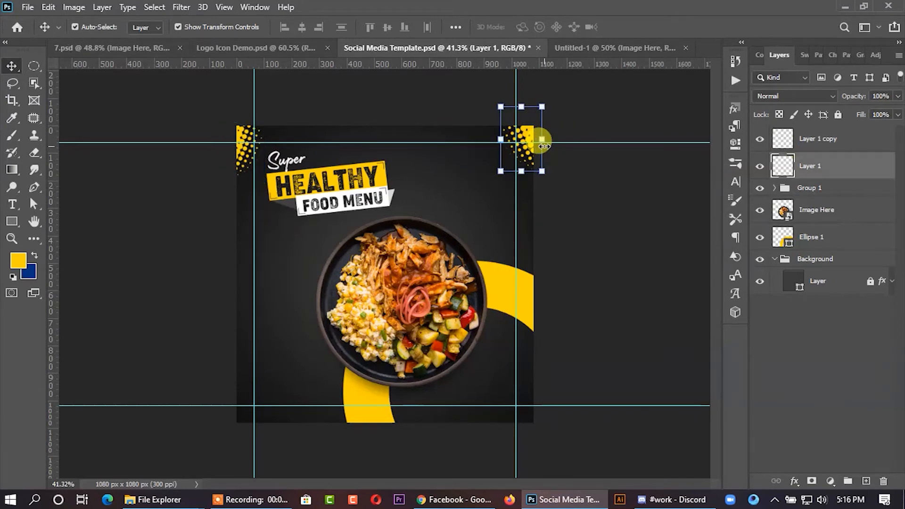
pyautogui.click(580, 219)
pyautogui.hotkey('ctrl', '-')
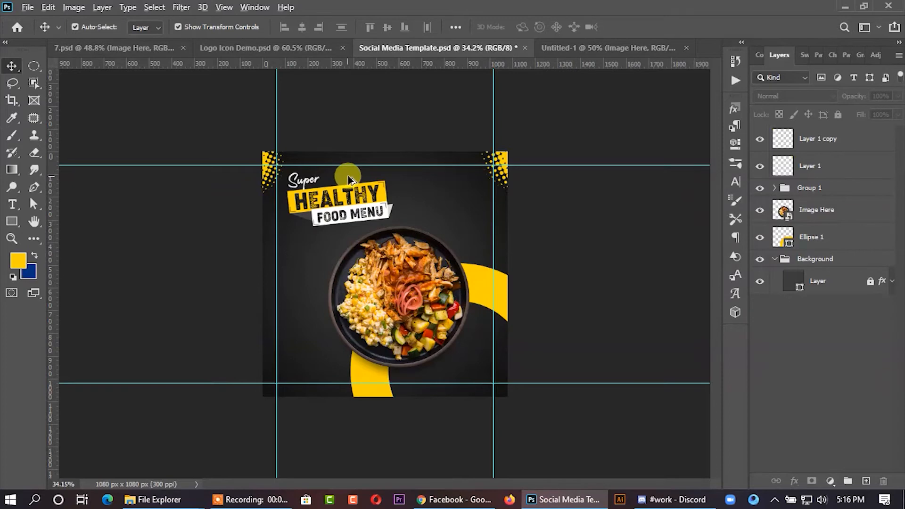
pyautogui.hotkey('ctrl', '-')
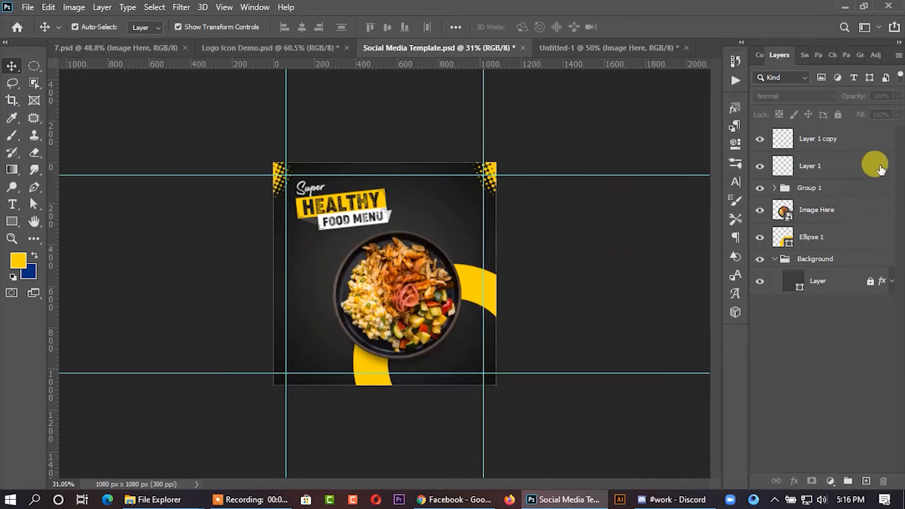
# Step: Scale the whole headline group to 111.33%, rotate it 2.77° clockwise and place it just below the upper guide
pyautogui.click(804, 188)
pyautogui.hotkey('ctrl', '+')
pyautogui.hotkey('ctrl', '+')
pyautogui.hotkey('ctrl', 't')
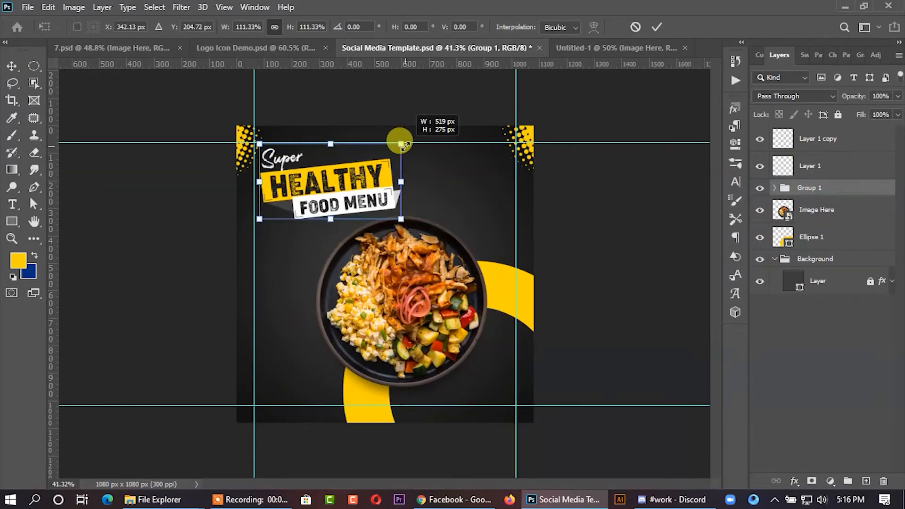
pyautogui.moveTo(437, 150); pyautogui.dragTo(511, 162)
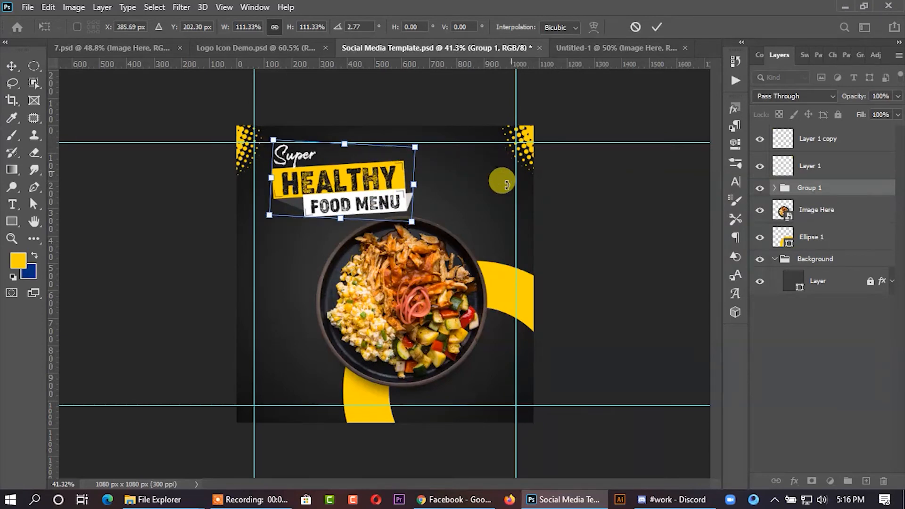
pyautogui.click(656, 28)
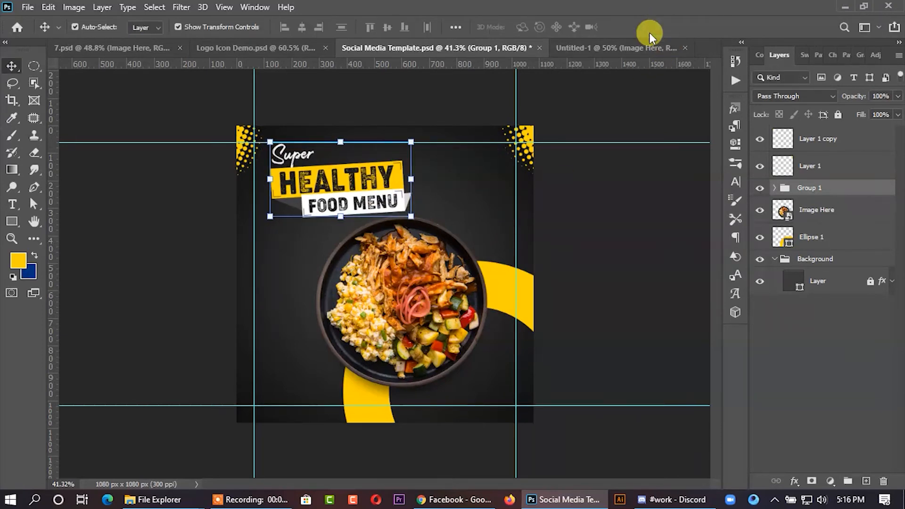
pyautogui.click(586, 230)
# Step: Copy the ORDER NOW button group from Logo Icon Demo.psd into Social Media Template.psd at the lower-left guide corner
pyautogui.click(228, 47)
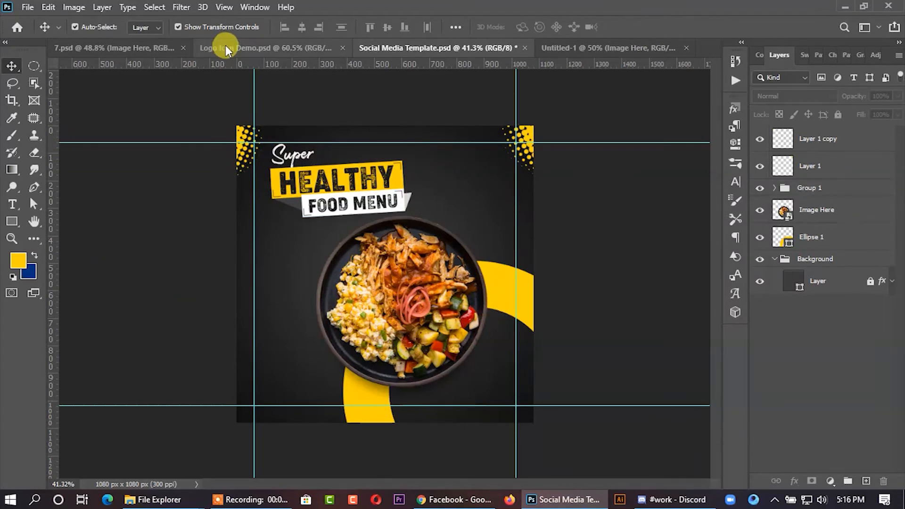
pyautogui.click(349, 373)
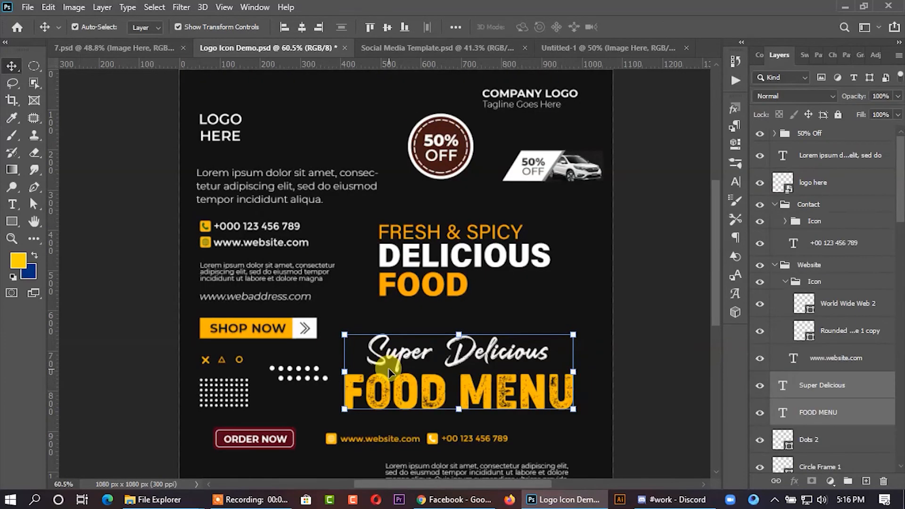
pyautogui.scroll(-2, 364, 370)
pyautogui.click(249, 397)
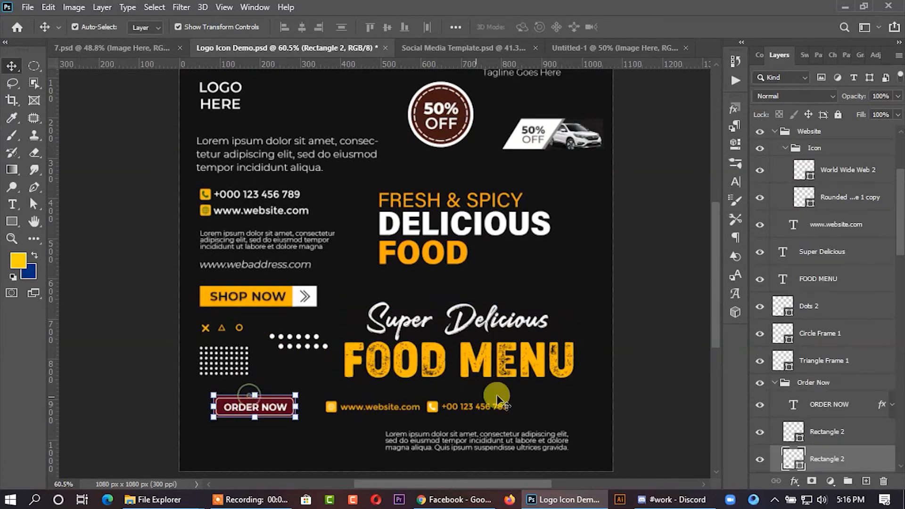
pyautogui.scroll(-2, 816, 406)
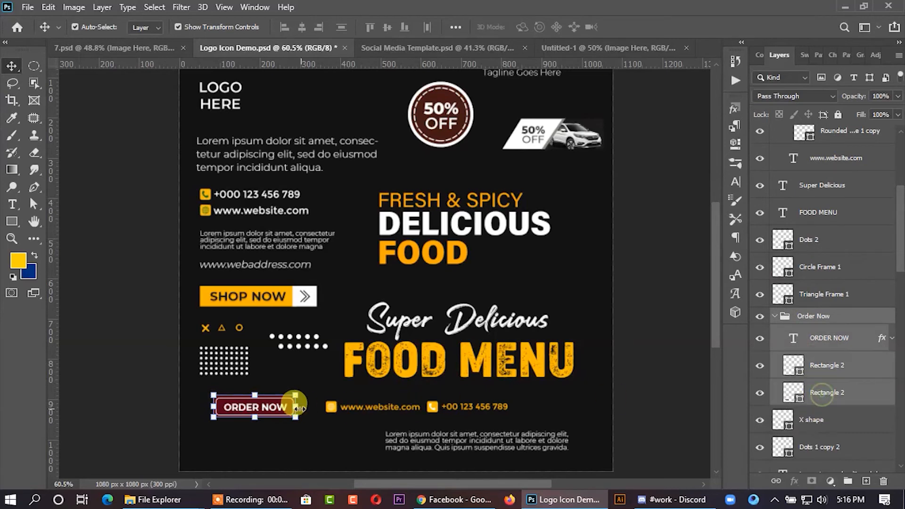
pyautogui.click(398, 50)
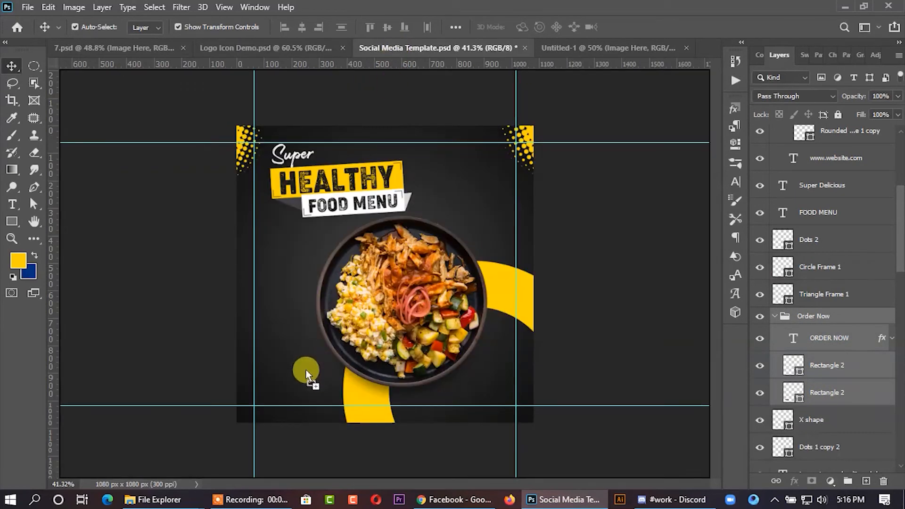
pyautogui.click(302, 392)
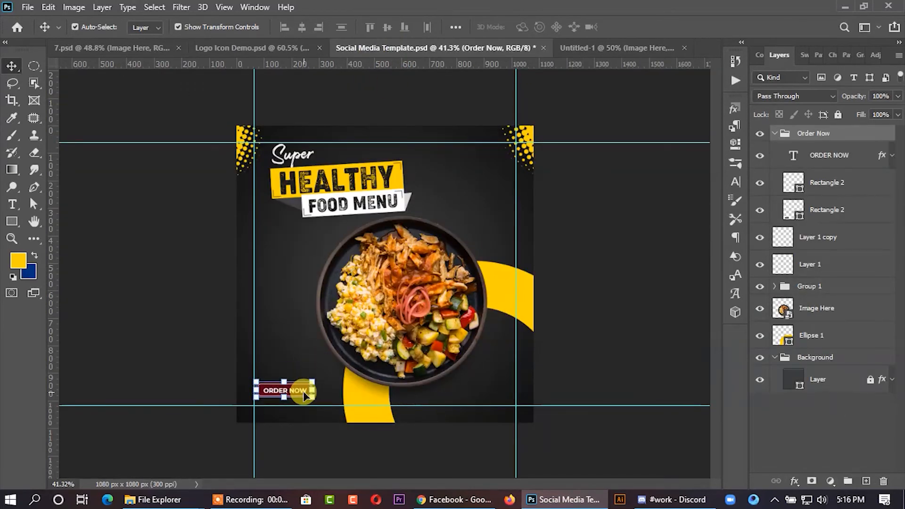
# Step: Copy the stacked phone and website contact lines from Logo Icon Demo.psd to the template's lower-right area
pyautogui.click(271, 49)
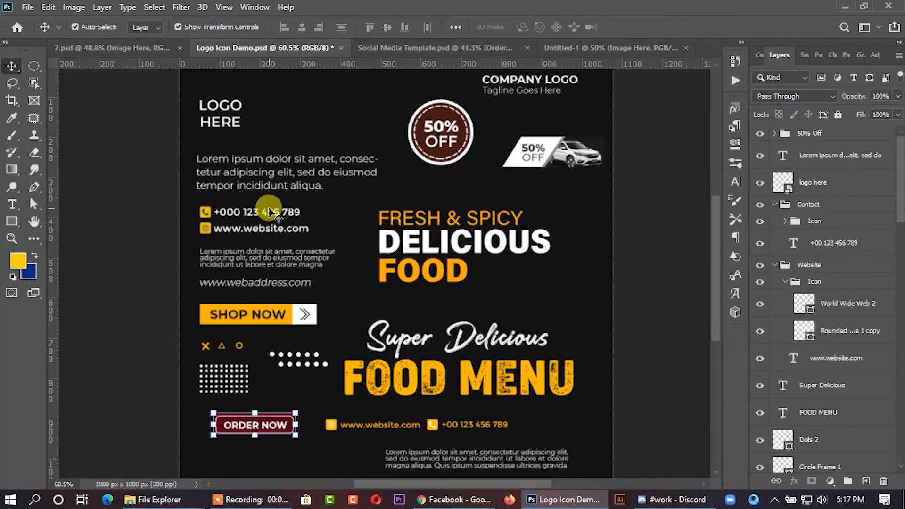
pyautogui.click(271, 222)
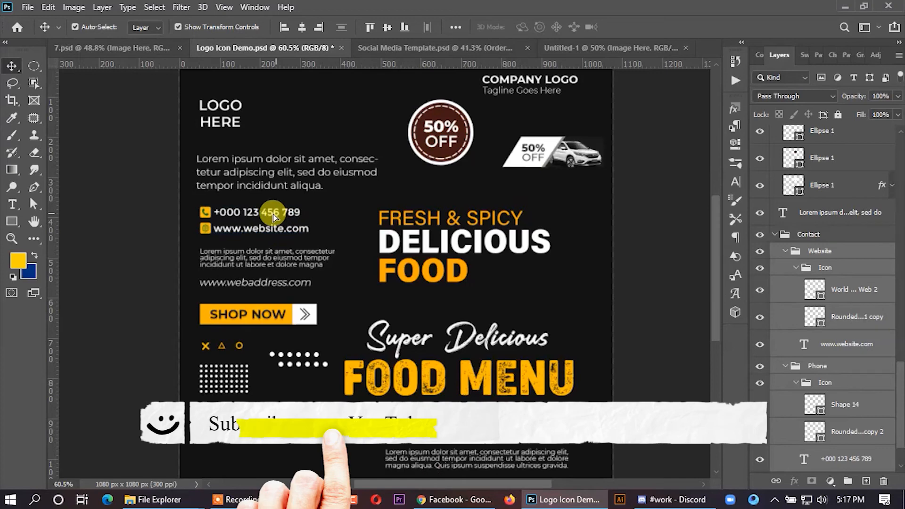
pyautogui.click(386, 48)
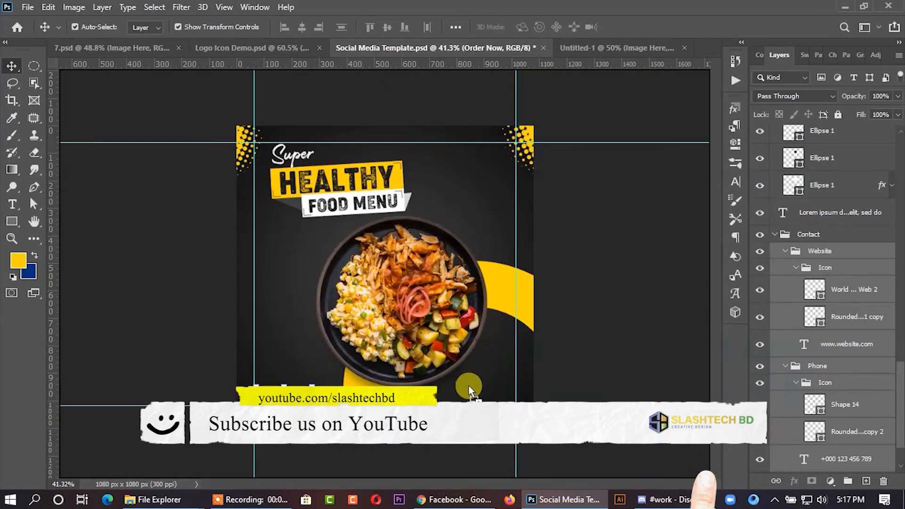
pyautogui.click(468, 386)
# Step: Group the Website and Phone folders, move the group above Order Now and align the contact lines to the right guide
pyautogui.click(787, 134)
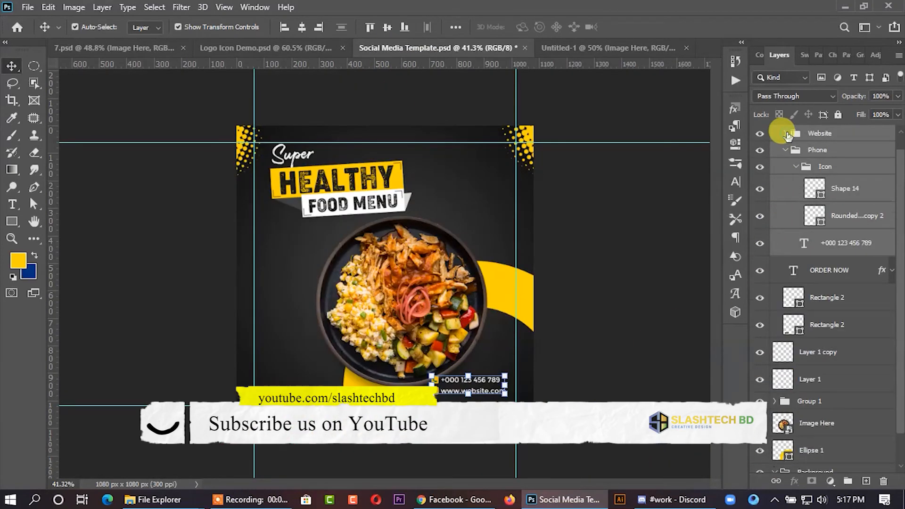
pyautogui.click(794, 167)
pyautogui.click(785, 150)
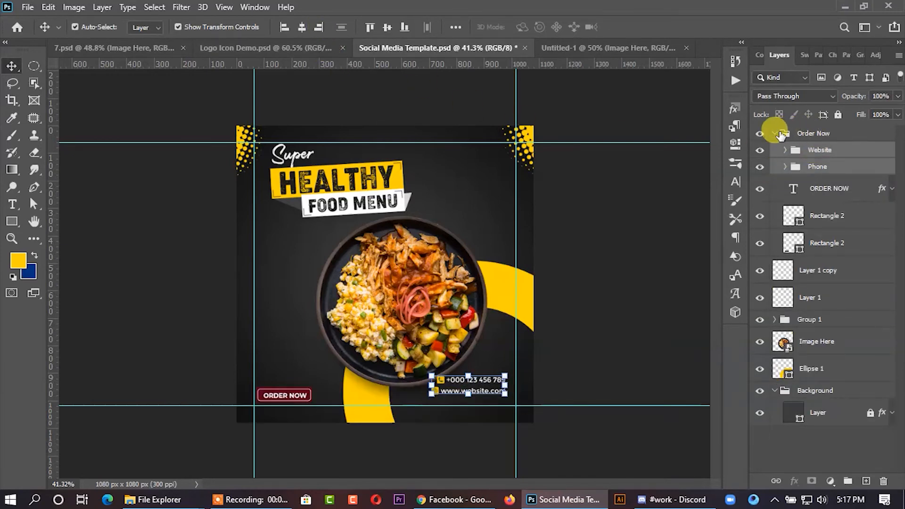
pyautogui.hotkey('ctrl', 'g')
pyautogui.moveTo(820, 149); pyautogui.dragTo(811, 130)
pyautogui.scroll(5, 535, 348)
pyautogui.moveTo(564, 375)
pyautogui.mouseDown()
pyautogui.moveTo(557, 364)
pyautogui.moveTo(563, 372)
pyautogui.mouseUp()
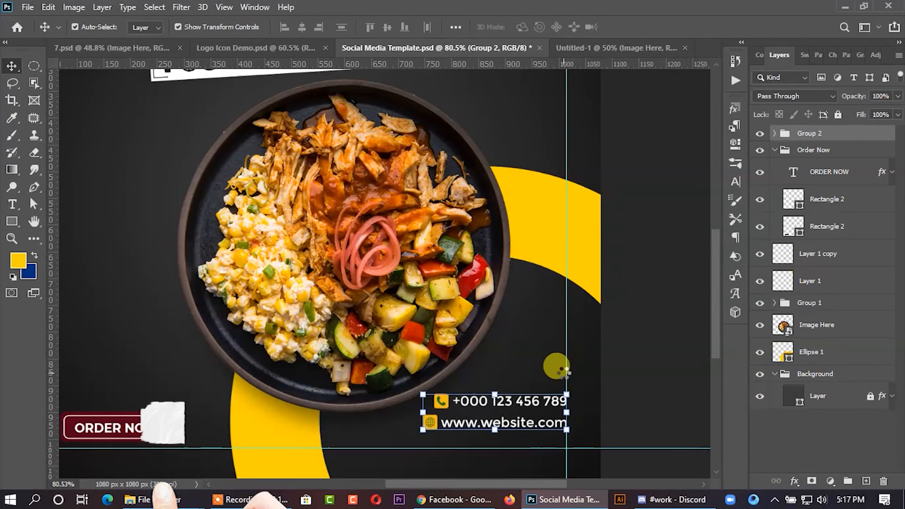
# Step: Fill the ORDER NOW button's background rectangle with the yellow sampled from the ring
pyautogui.click(774, 151)
pyautogui.click(797, 151)
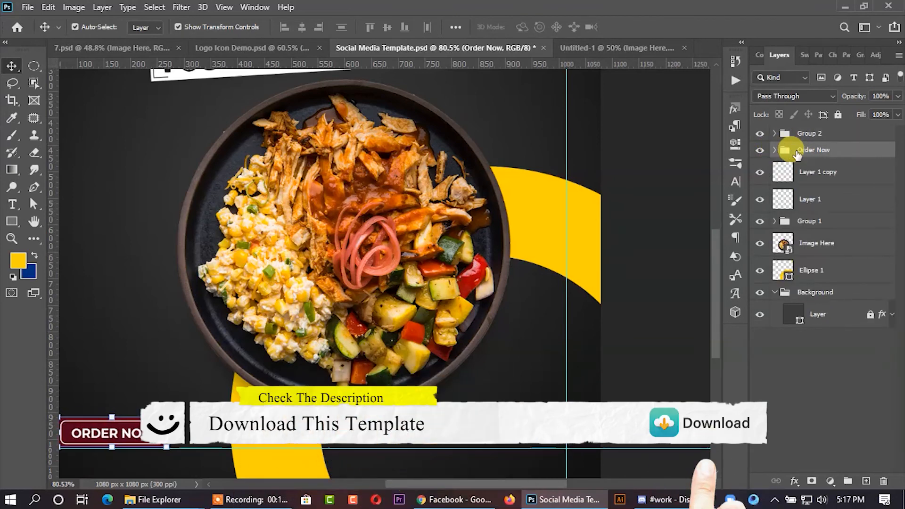
pyautogui.click(776, 150)
pyautogui.doubleClick(796, 224)
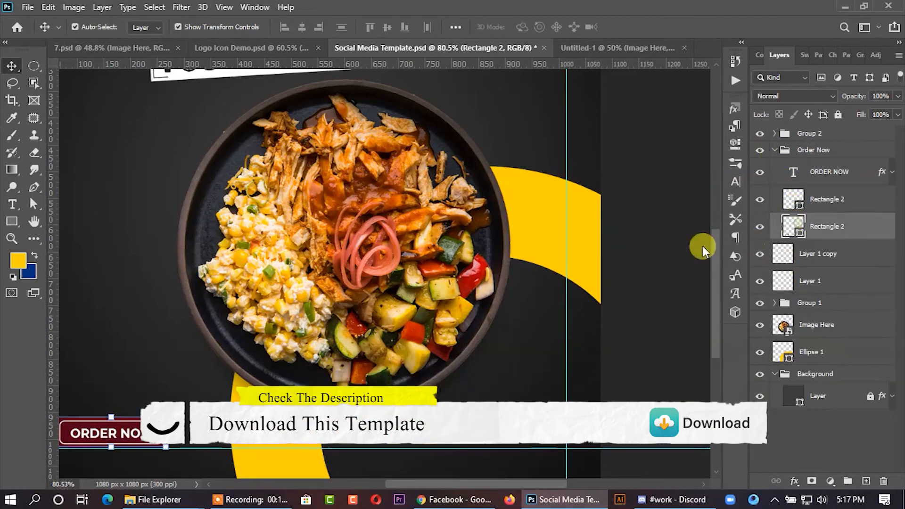
pyautogui.click(533, 197)
pyautogui.click(855, 244)
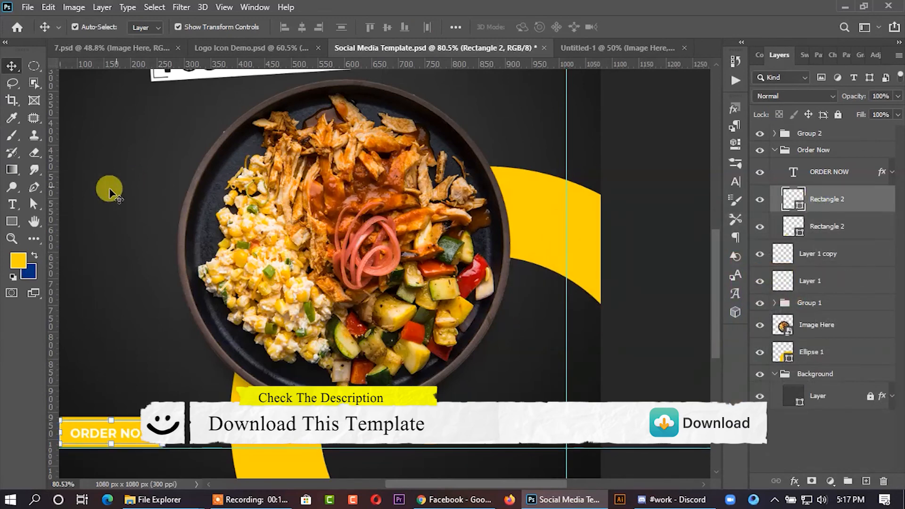
# Step: Give the ORDER NOW button's inner outline rectangle a dark stroke from the recently used colors
pyautogui.click(33, 204)
pyautogui.click(248, 27)
pyautogui.click(186, 96)
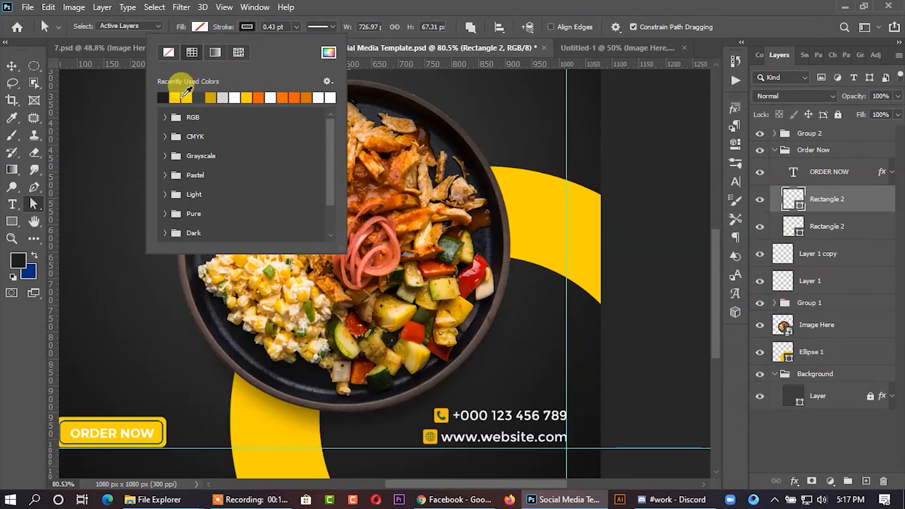
# Step: Change the ORDER NOW text color to dark gray #282828, sampled from the background
pyautogui.click(848, 178)
pyautogui.click(833, 177)
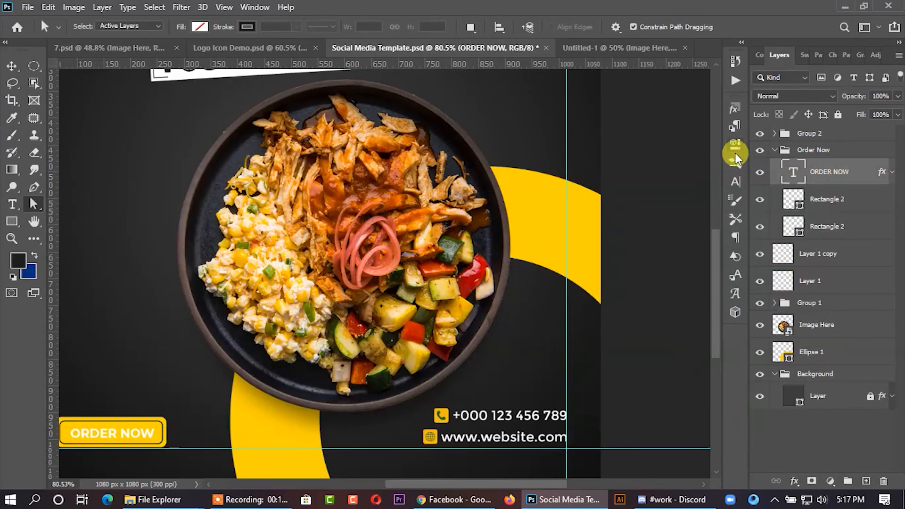
pyautogui.click(736, 182)
pyautogui.click(700, 183)
pyautogui.click(527, 151)
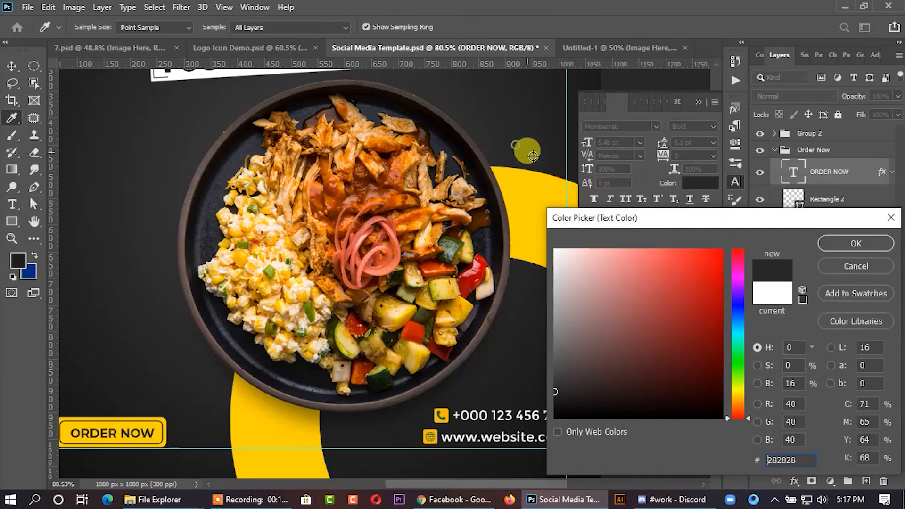
pyautogui.click(856, 243)
pyautogui.click(699, 102)
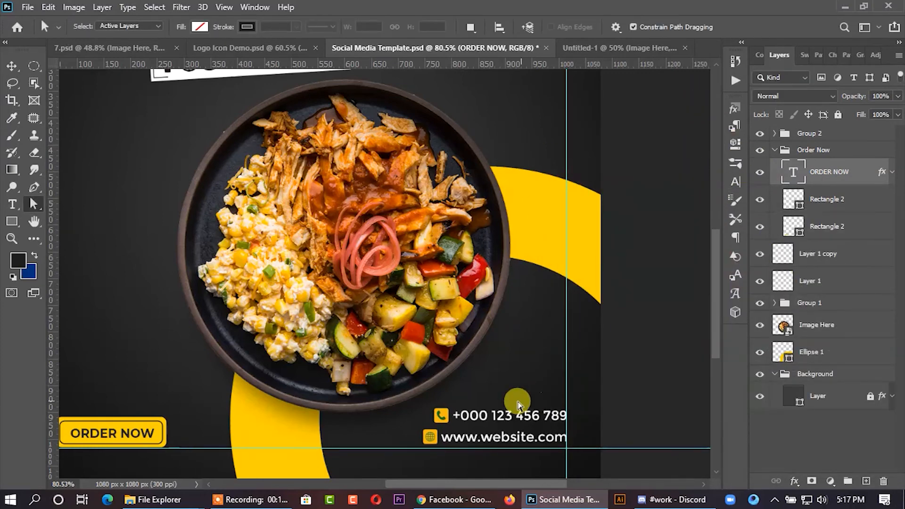
# Step: Recolor the phone handset shape in the contact icon to dark gray #212121, sampled from the background
pyautogui.click(12, 66)
pyautogui.scroll(-3, 456, 324)
pyautogui.scroll(2, 466, 452)
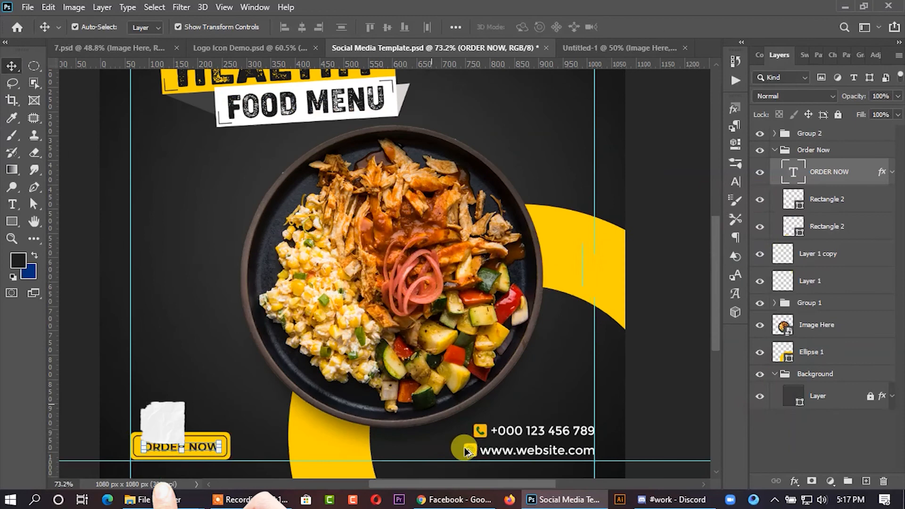
pyautogui.scroll(1, 466, 452)
pyautogui.click(483, 430)
pyautogui.doubleClick(816, 204)
pyautogui.click(519, 392)
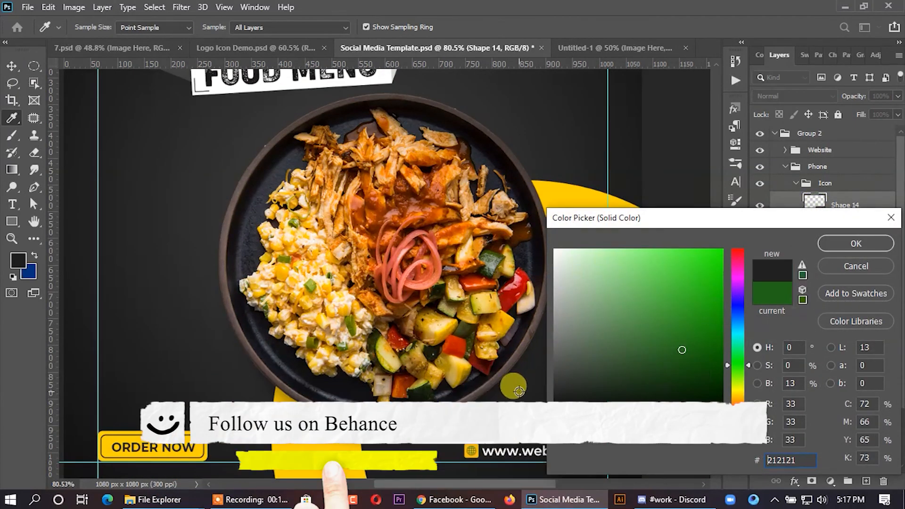
pyautogui.click(827, 245)
# Step: Recolor the globe shape in the website icon to #212121, and collapse the contact details group
pyautogui.click(477, 449)
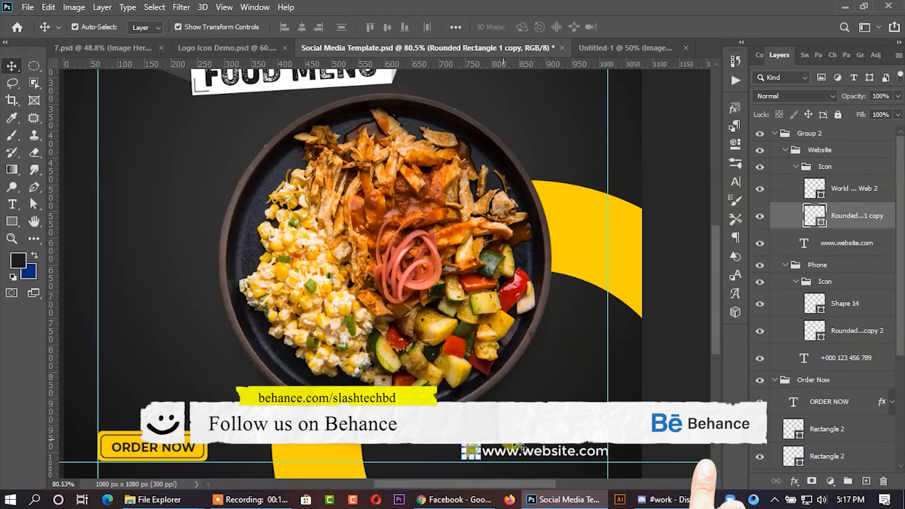
pyautogui.doubleClick(815, 188)
pyautogui.click(561, 384)
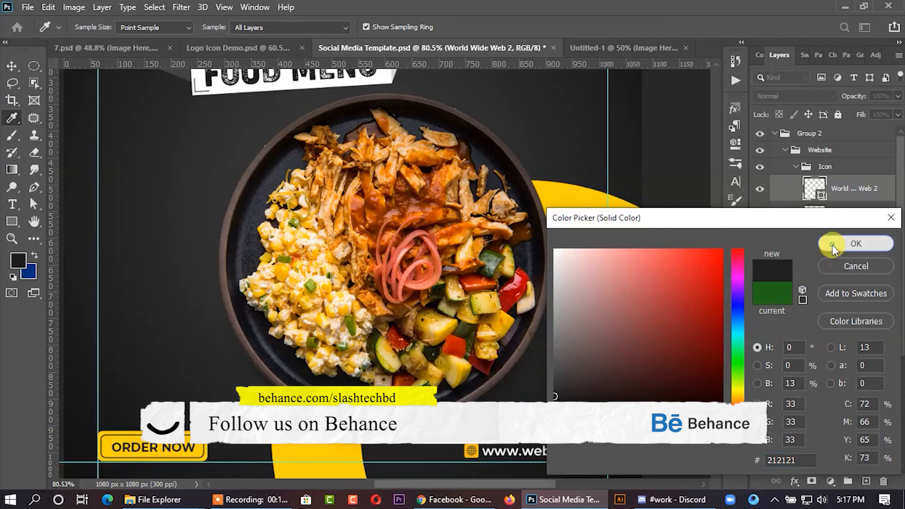
pyautogui.click(833, 245)
pyautogui.click(810, 133)
pyautogui.click(774, 133)
pyautogui.scroll(5, 706, 191)
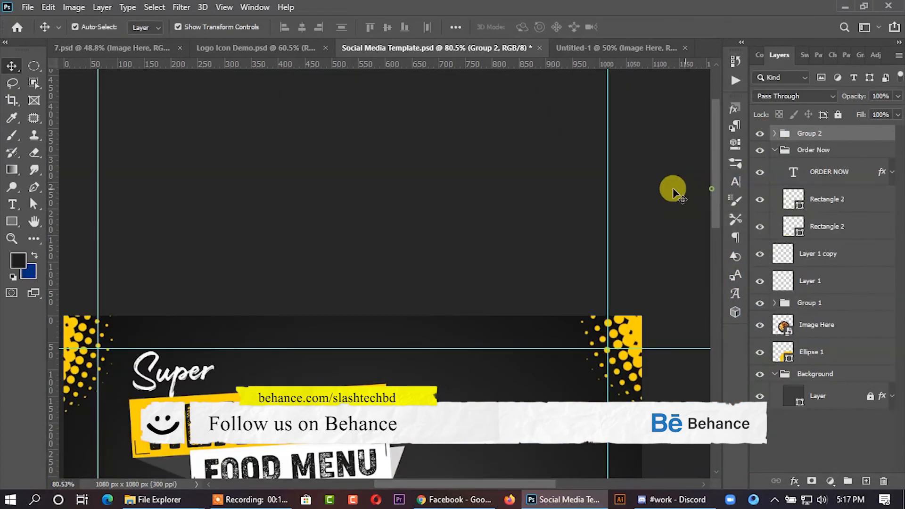
pyautogui.scroll(-7, 513, 194)
pyautogui.click(644, 257)
pyautogui.scroll(2, 396, 334)
pyautogui.scroll(-2, 396, 335)
pyautogui.scroll(2, 396, 335)
# Step: Copy the round 50% OFF badge group from Logo Icon Demo.psd onto the plate's lower-left edge in the template
pyautogui.click(259, 47)
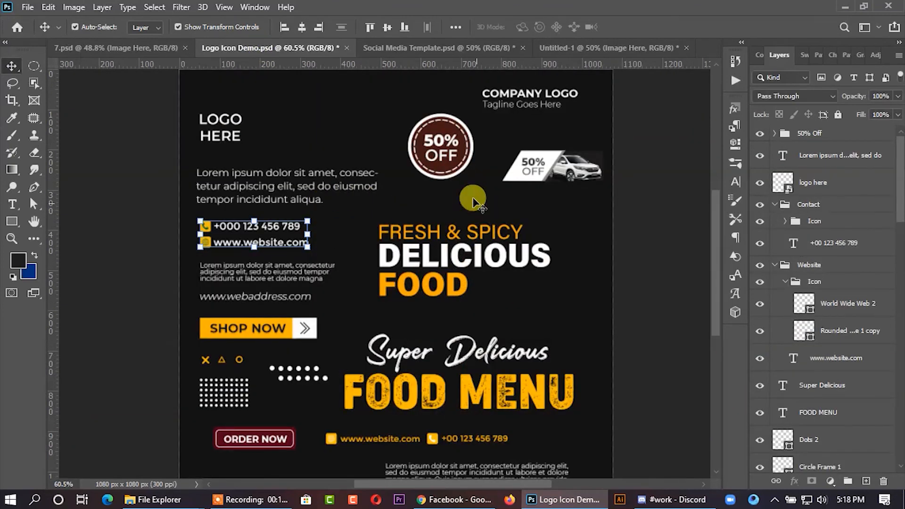
pyautogui.click(455, 151)
pyautogui.click(809, 431)
pyautogui.scroll(-5, 809, 429)
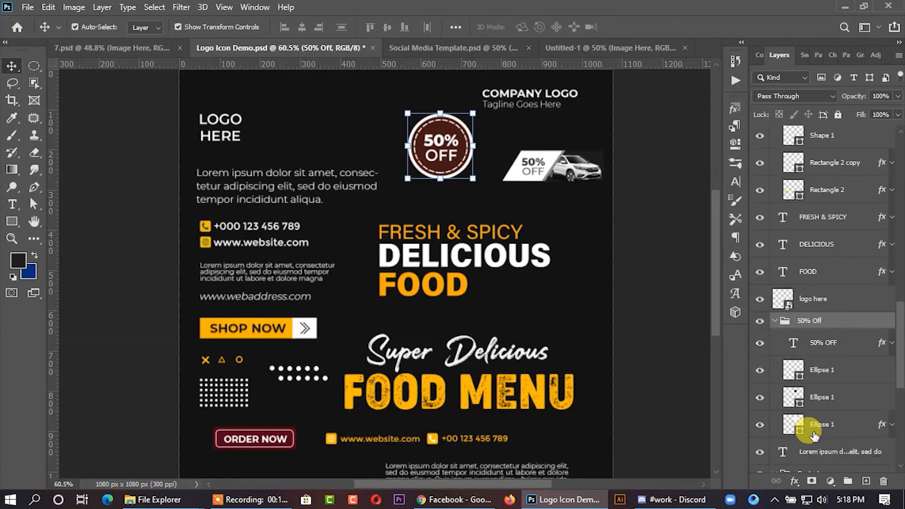
pyautogui.moveTo(438, 147); pyautogui.dragTo(305, 333)
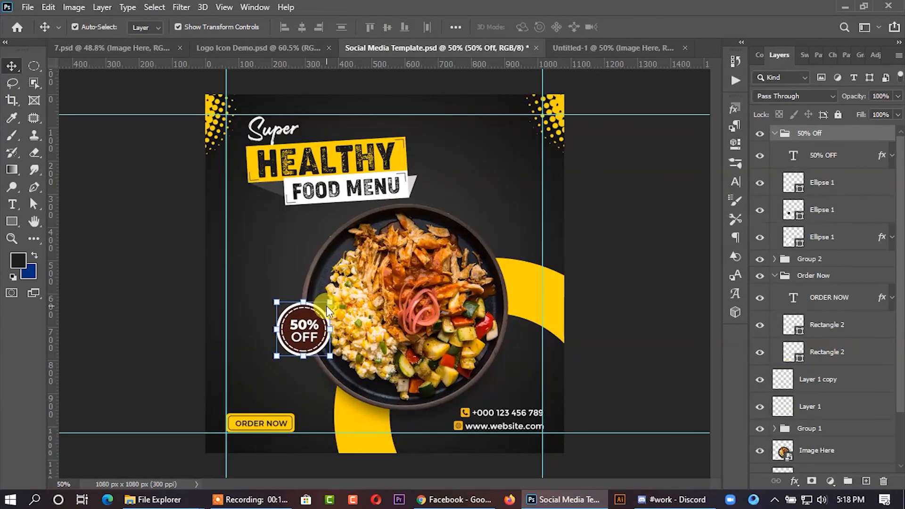
# Step: Recolor the 50% OFF badge's outer circle to yellow #f6cb00, sampled from the ring behind the plate
pyautogui.click(733, 219)
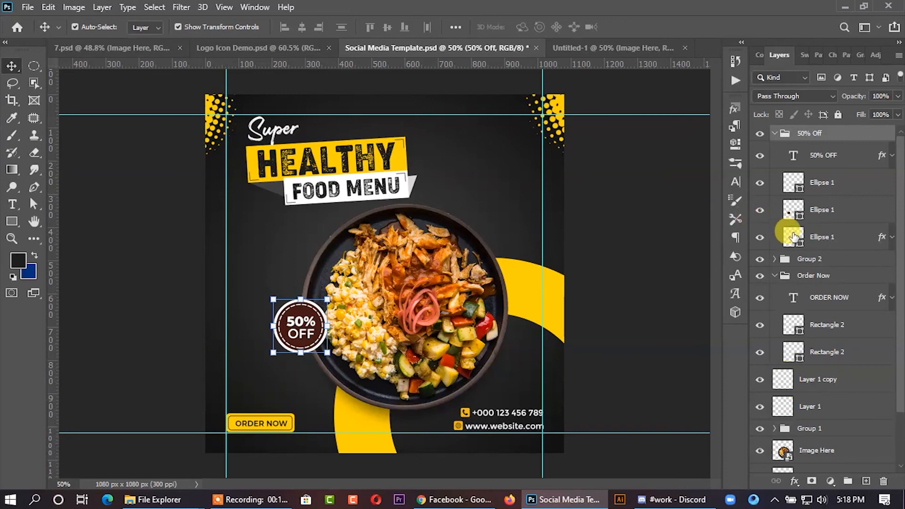
pyautogui.doubleClick(793, 237)
pyautogui.click(355, 413)
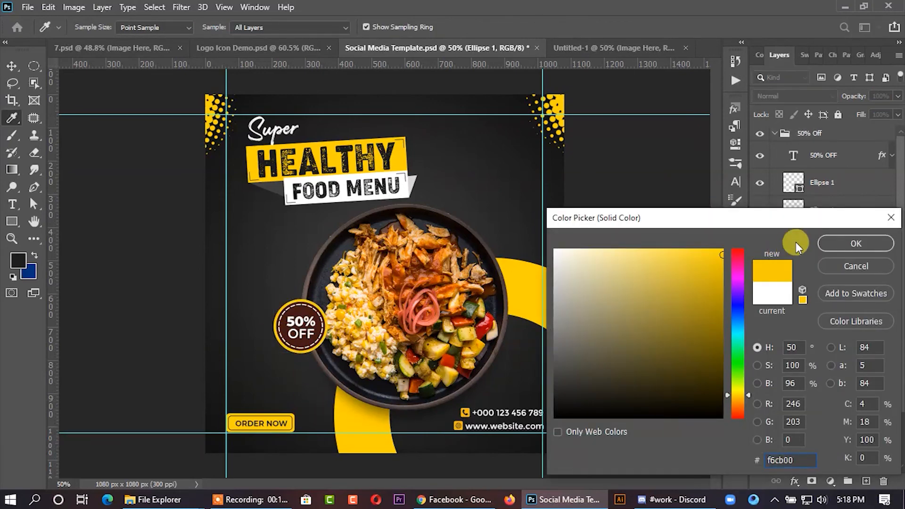
pyautogui.click(830, 243)
# Step: Recolor the 50% OFF badge's inner circle to dark gray #282828, sampled from the background, and deselect the layer
pyautogui.doubleClick(794, 207)
pyautogui.click(301, 369)
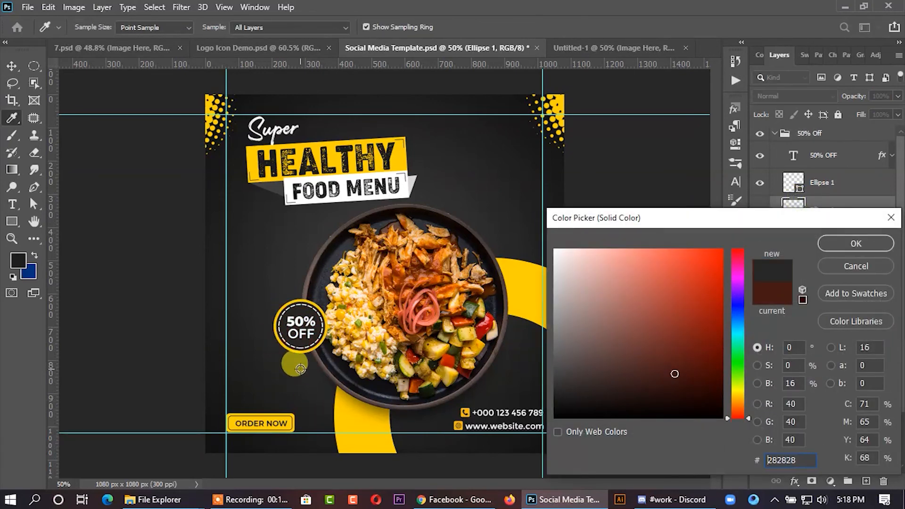
pyautogui.click(824, 247)
pyautogui.click(597, 294)
pyautogui.click(637, 178)
# Step: Copy the LOGO HERE placeholder from Logo Icon Demo.psd into the template's upper-right corner, inside the margin guides
pyautogui.click(307, 51)
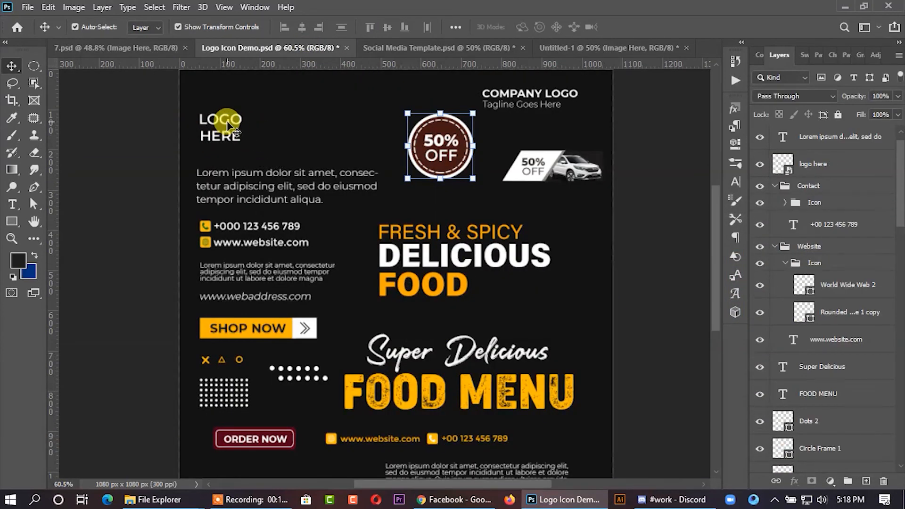
pyautogui.click(390, 48)
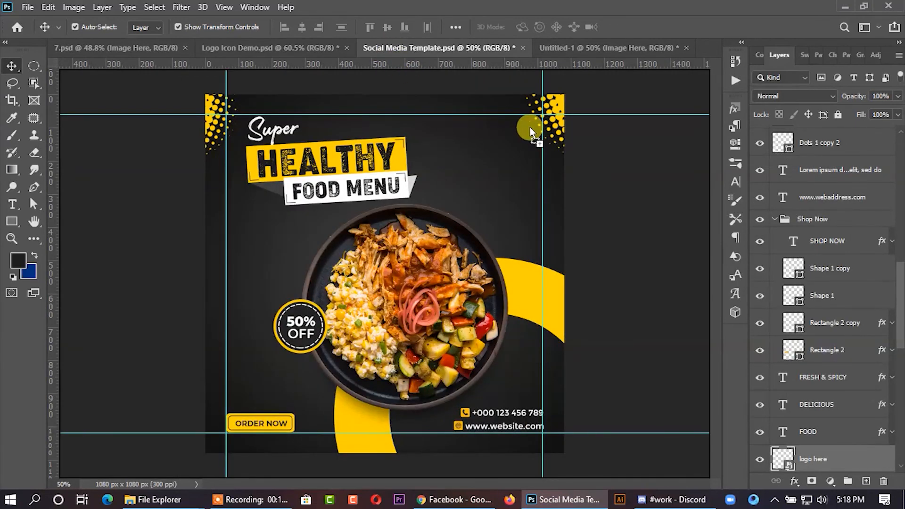
pyautogui.moveTo(530, 127); pyautogui.dragTo(530, 127)
pyautogui.click(582, 138)
pyautogui.hotkey('ctrl', '-')
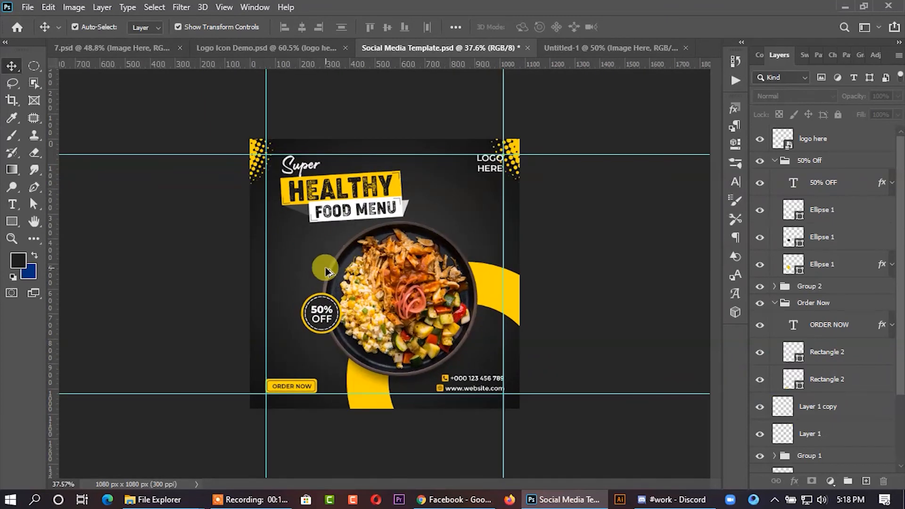
pyautogui.hotkey('ctrl', '+')
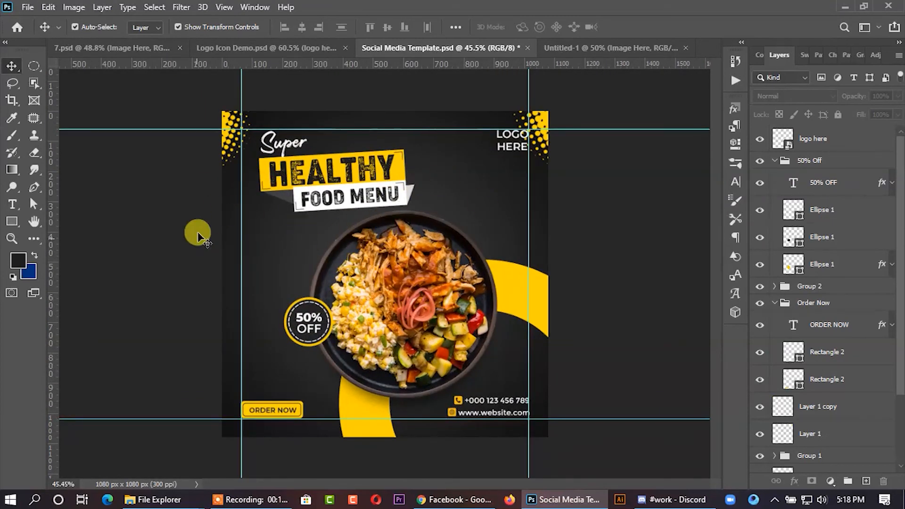